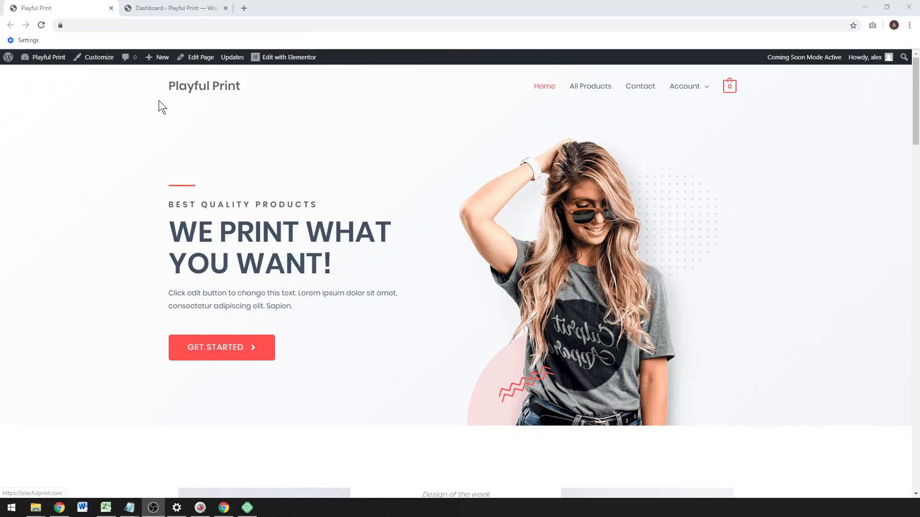
Open WooCommerce Settings in a new tab from the WordPress admin dashboard.
click(167, 9)
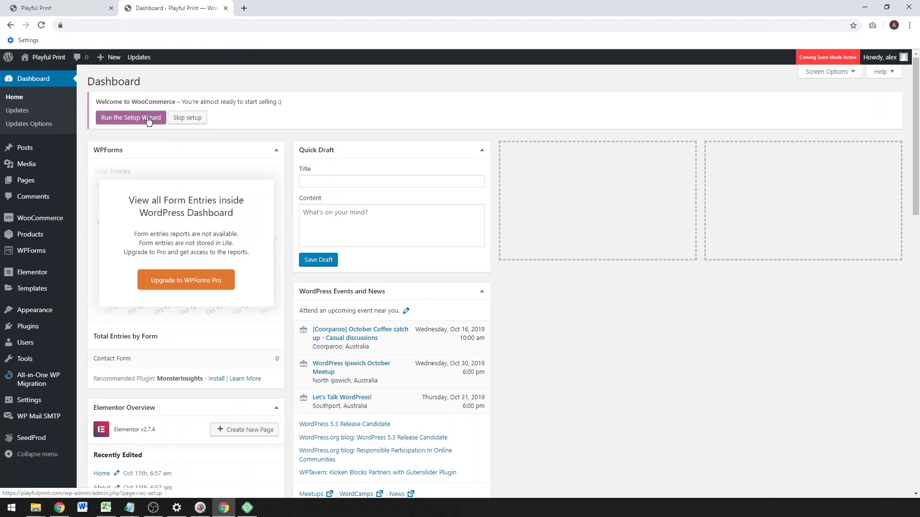
mouse_move(58, 218)
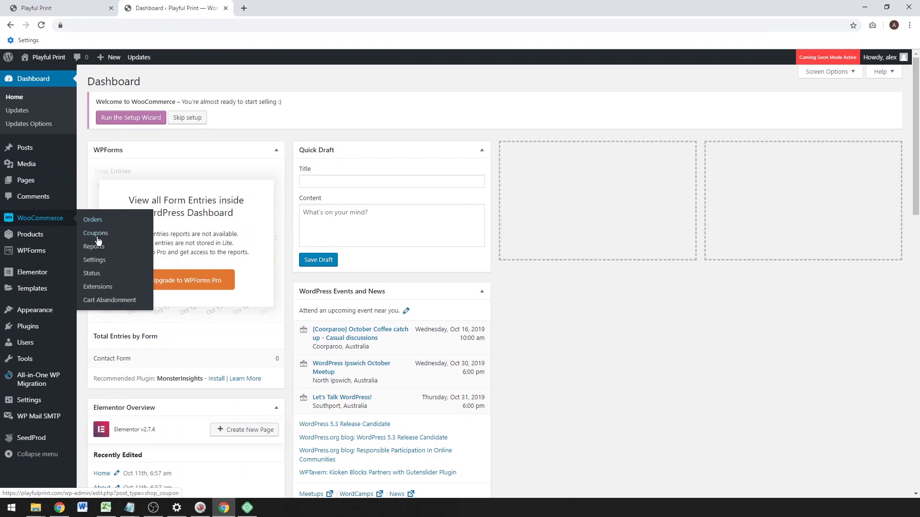
right_click(98, 264)
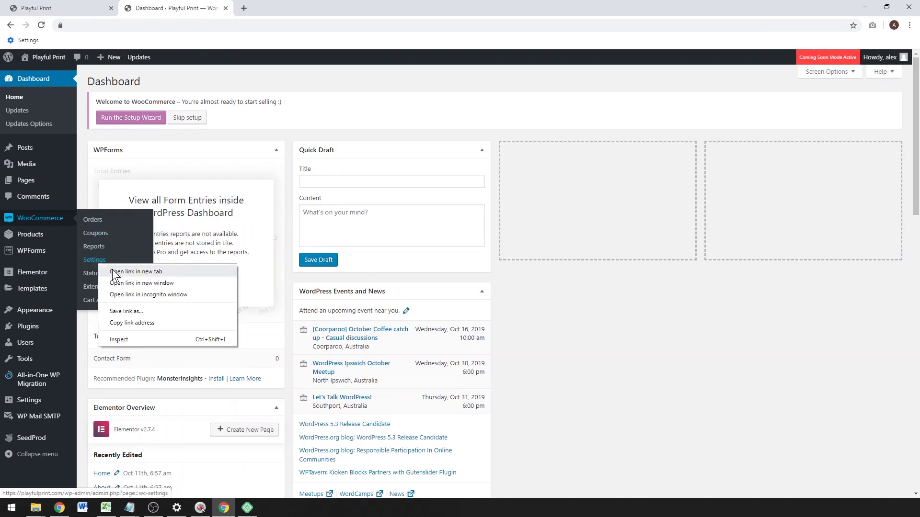
click(114, 272)
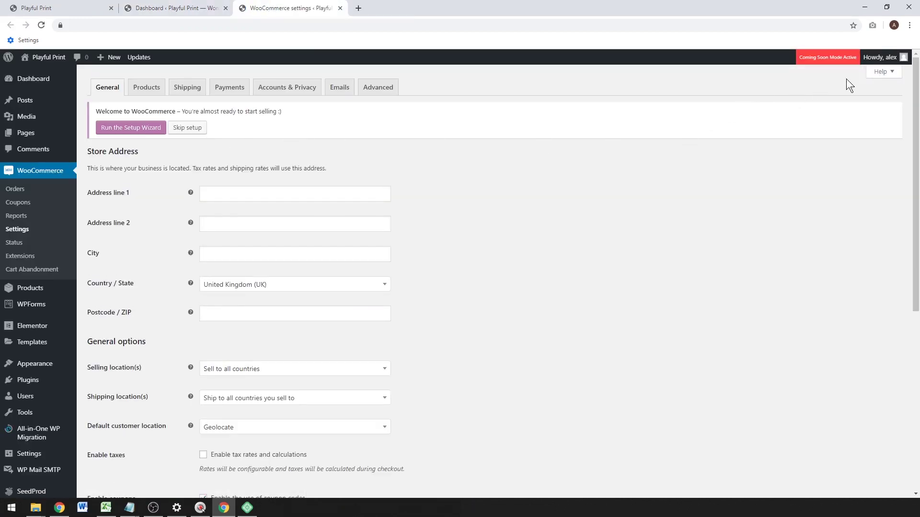
Launch the WooCommerce setup wizard from the Help panel's Setup wizard section.
click(883, 71)
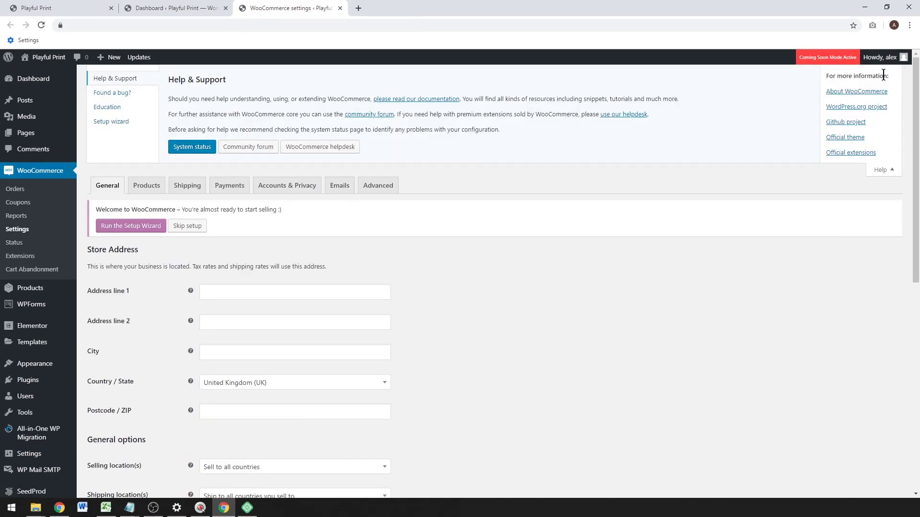
click(99, 123)
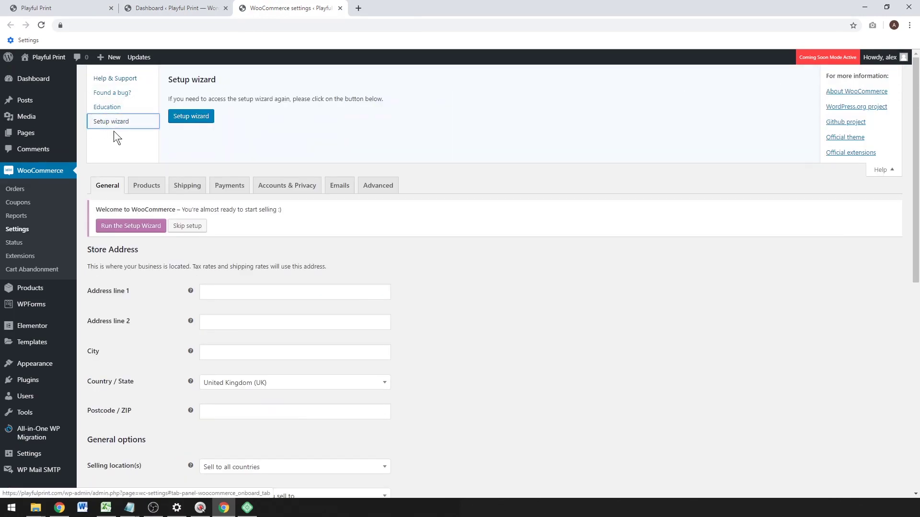
click(188, 122)
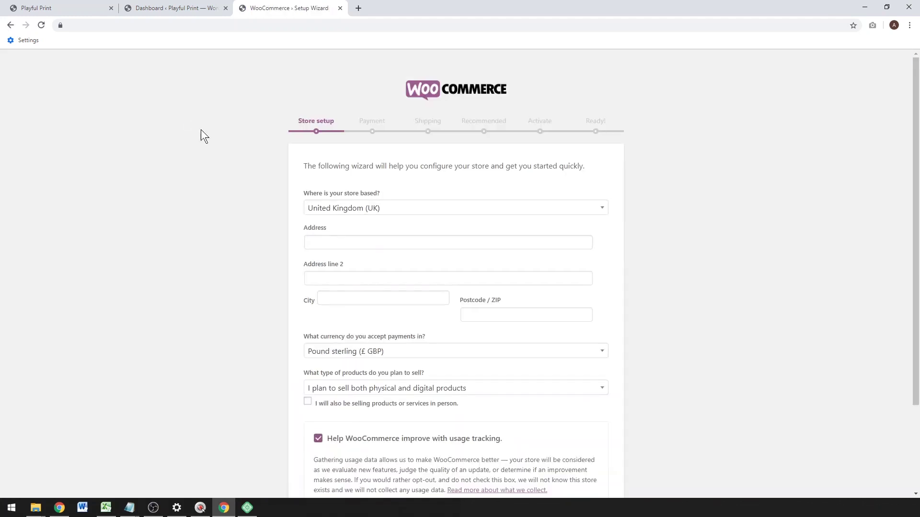
Set the store country to Australia and the street address to Queen.
click(433, 212)
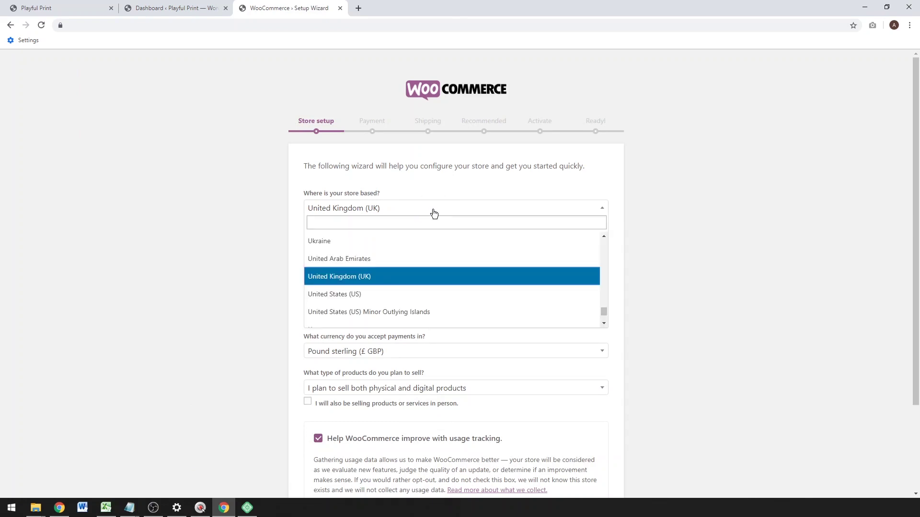
text(aus)
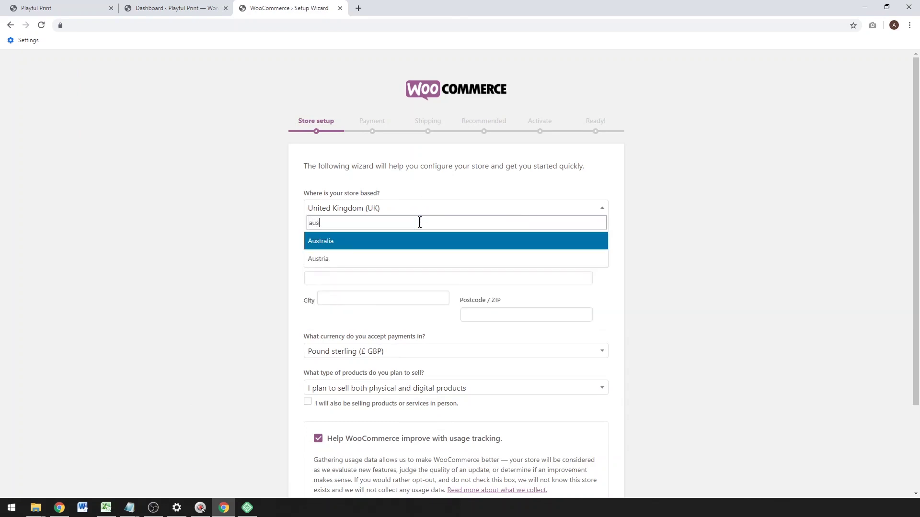
click(451, 242)
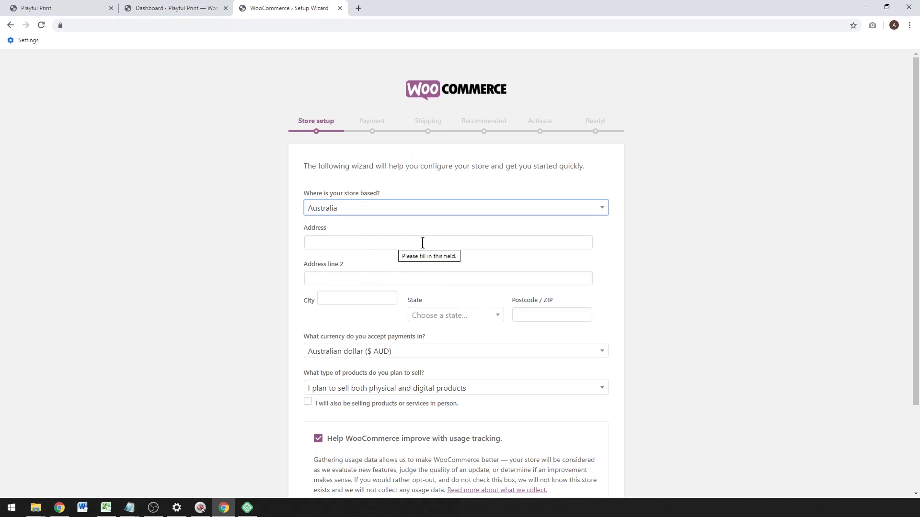
scroll(597, 248, down, 1)
click(367, 196)
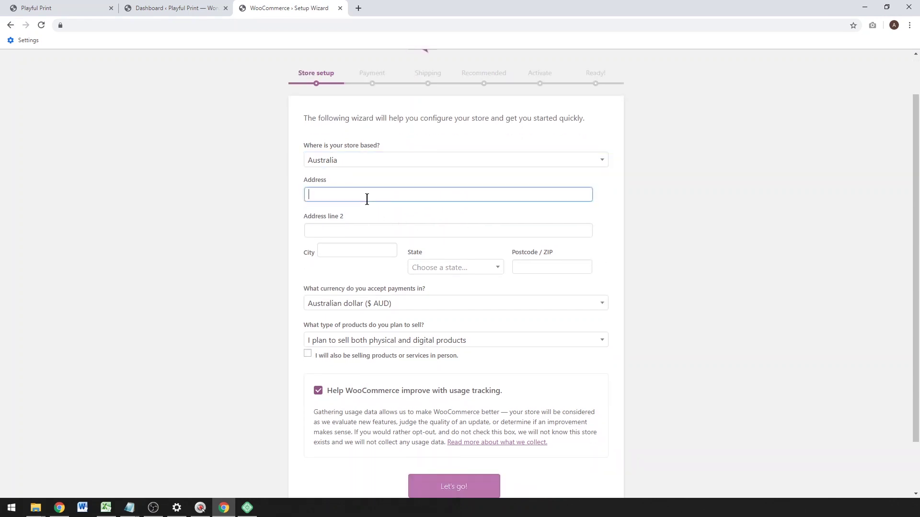
text(Queen St)
Enter city Brisbane, state Queensland and postcode 4000.
key(Tab)
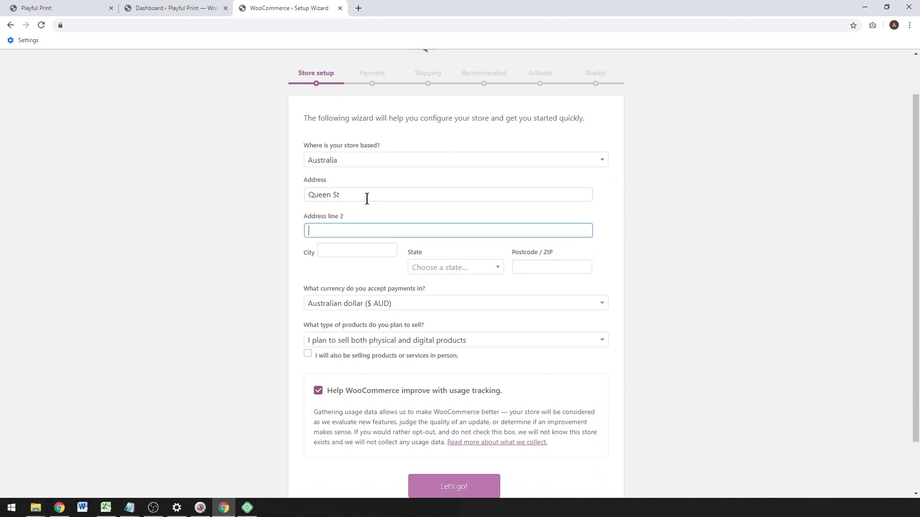
key(Tab)
text(Brisbane)
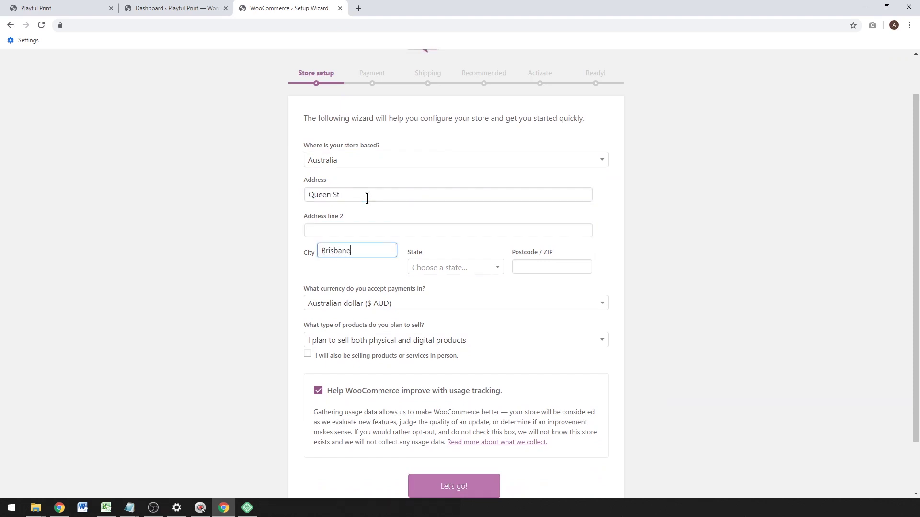
key(Tab)
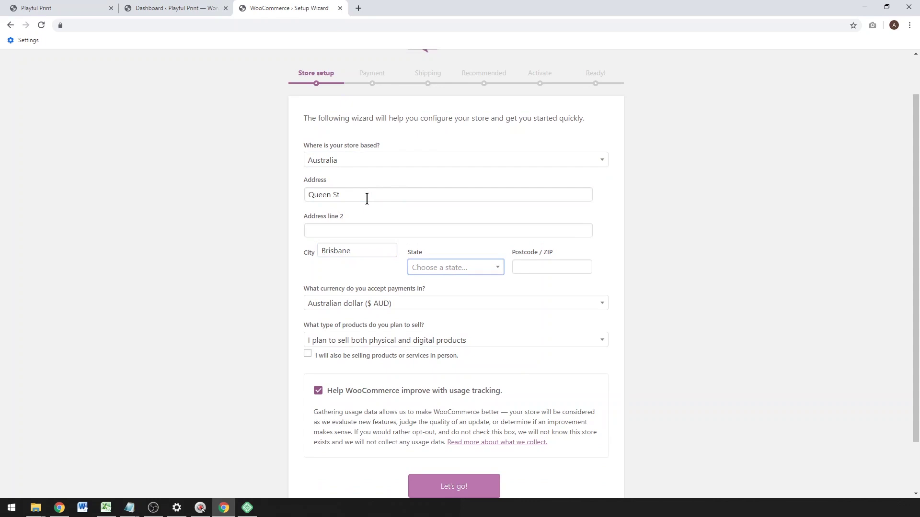
key(Down)
key(Down)
key(Down)
key(Down)
key(Return)
key(Tab)
text(4)
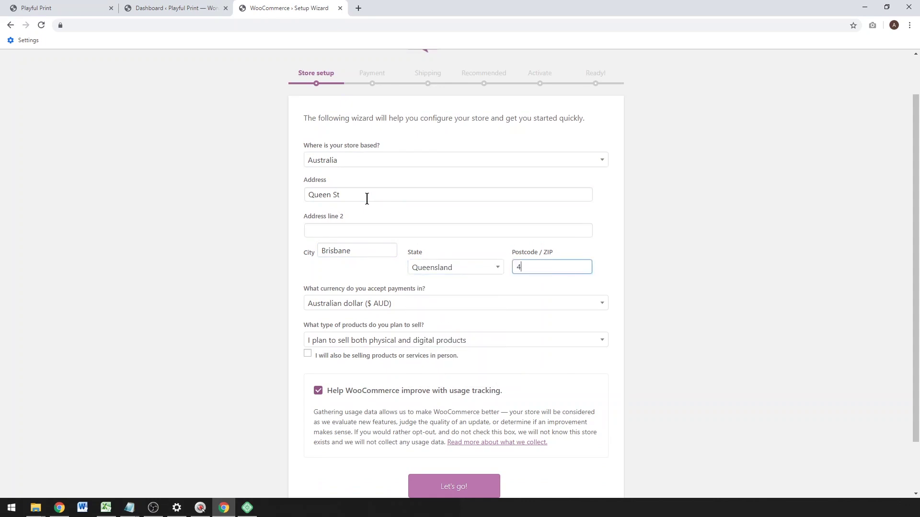
text(000)
Turn off usage tracking and submit the store details with Let's go!
scroll(658, 319, down, 1)
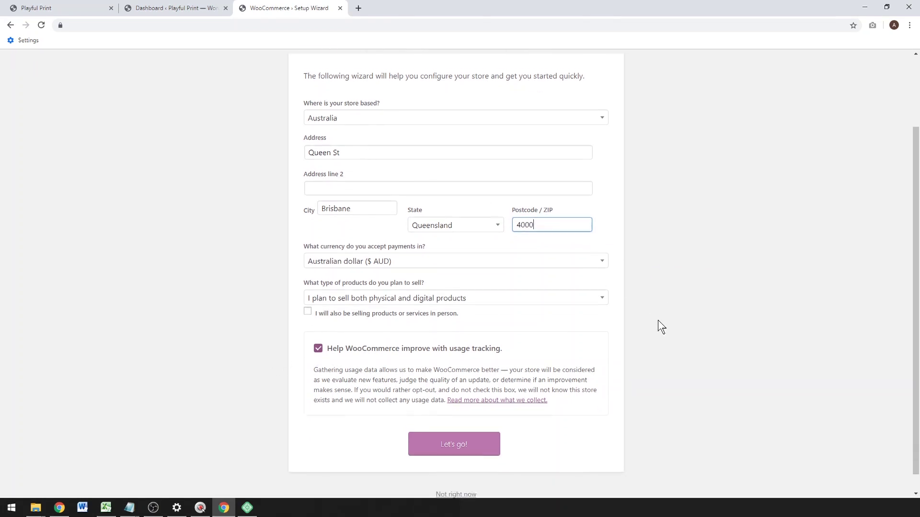
scroll(658, 317, down, 1)
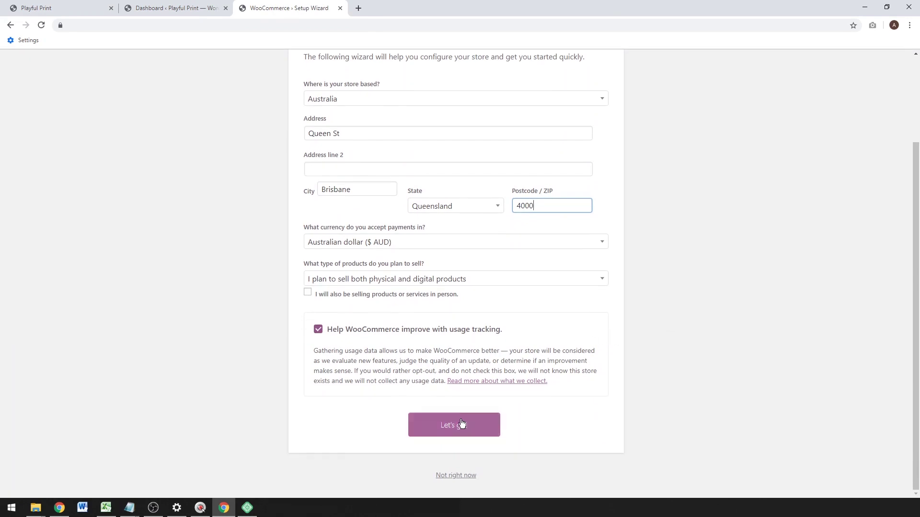
click(318, 330)
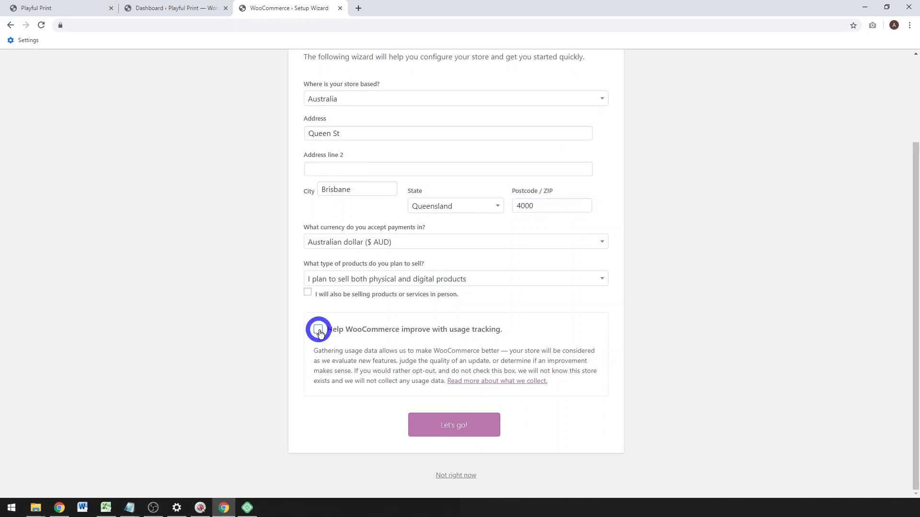
click(443, 430)
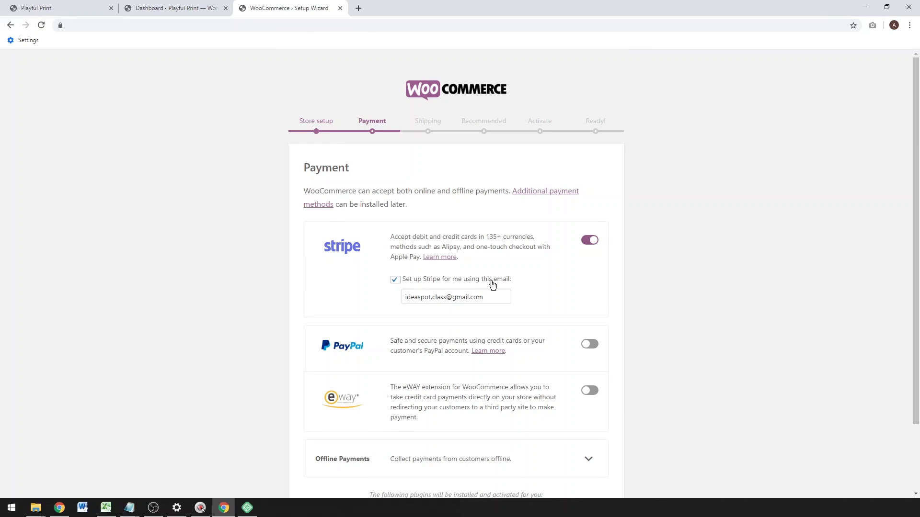
Enable PayPal alongside Stripe on the Payment step and continue.
scroll(493, 284, down, 1)
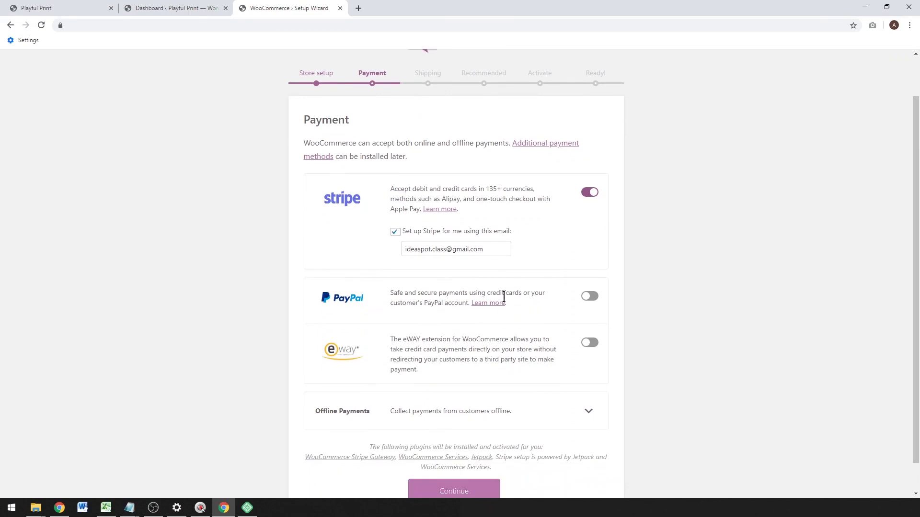
click(587, 298)
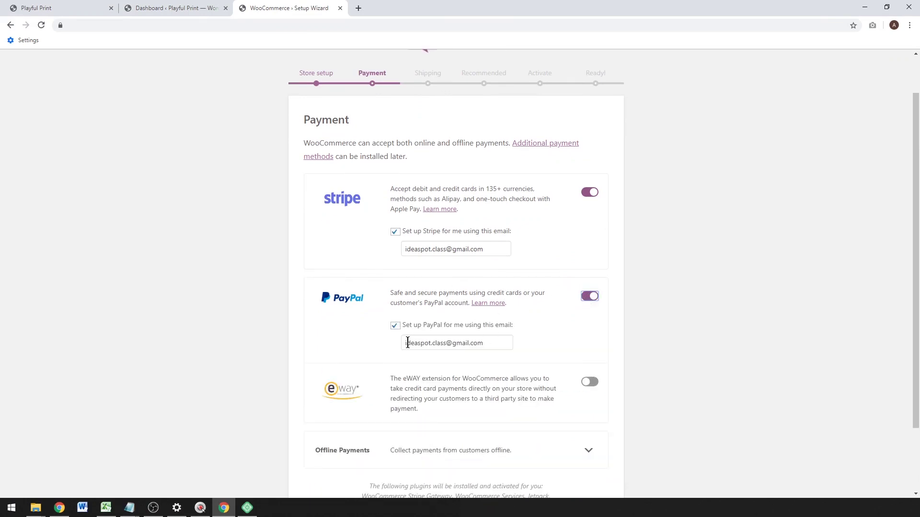
scroll(462, 284, down, 1)
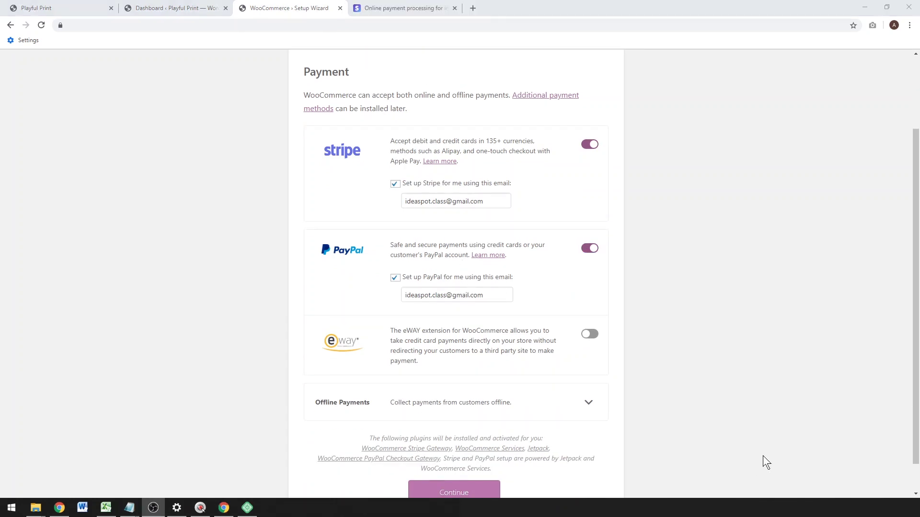
scroll(715, 396, down, 1)
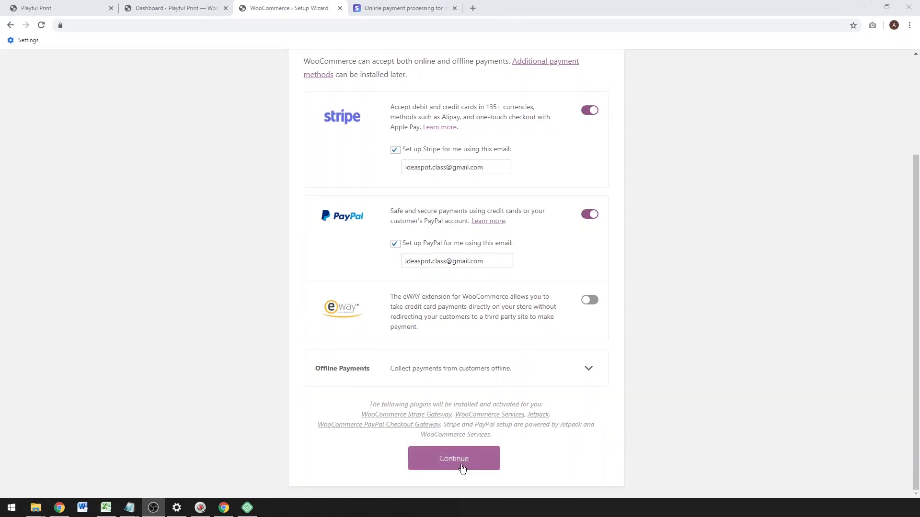
click(462, 467)
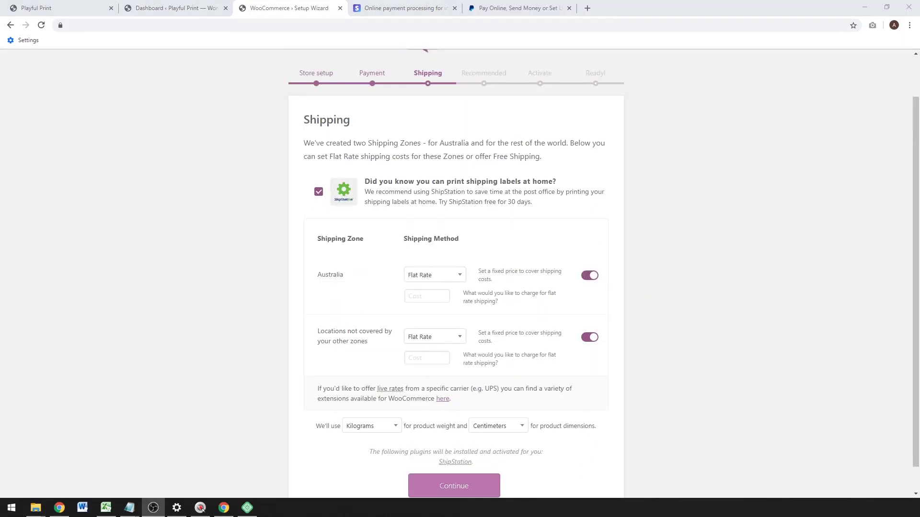
Set Free Shipping for both Australia and other locations.
scroll(730, 263, down, 1)
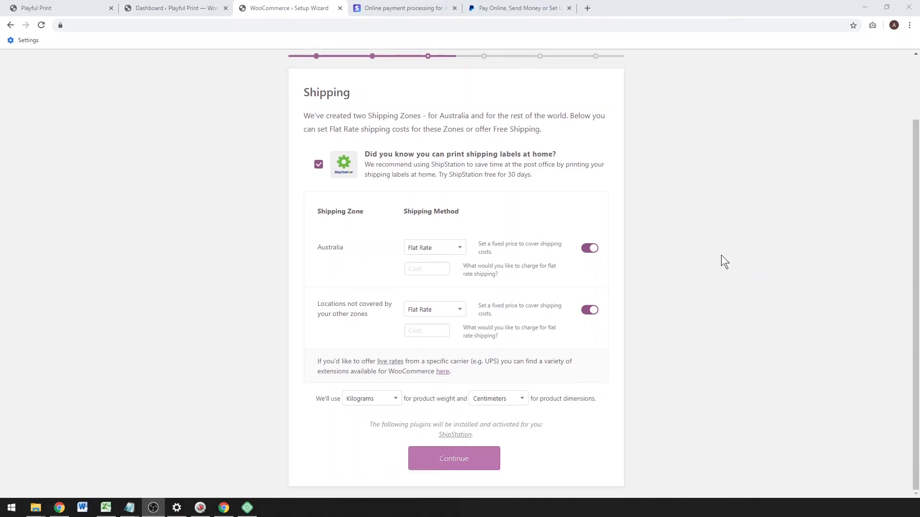
click(424, 249)
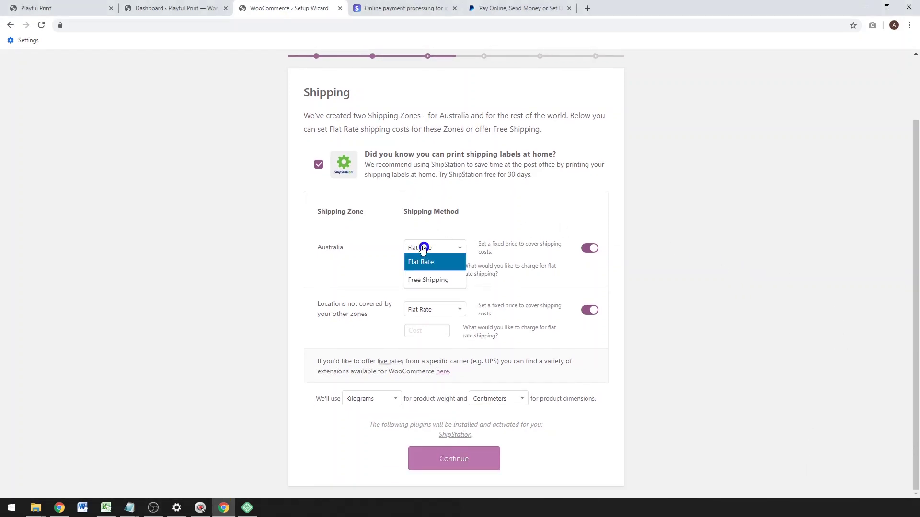
click(422, 281)
click(417, 311)
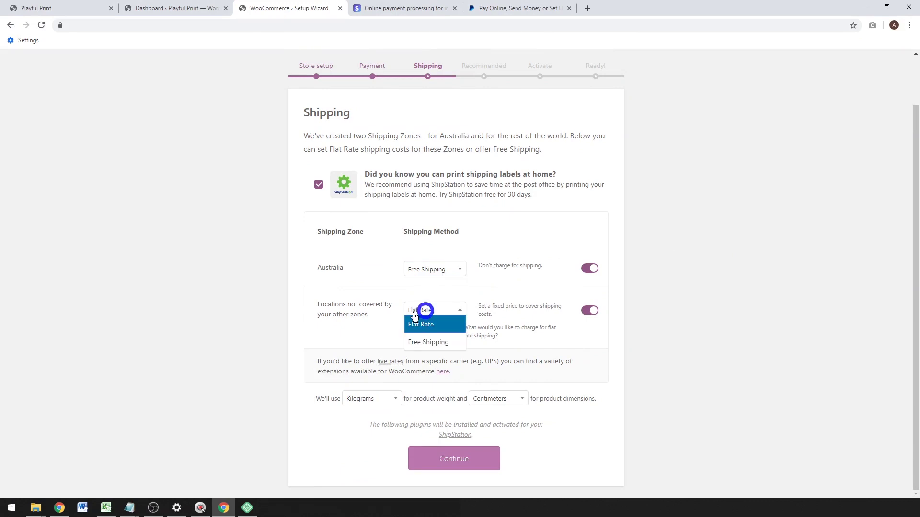
click(428, 343)
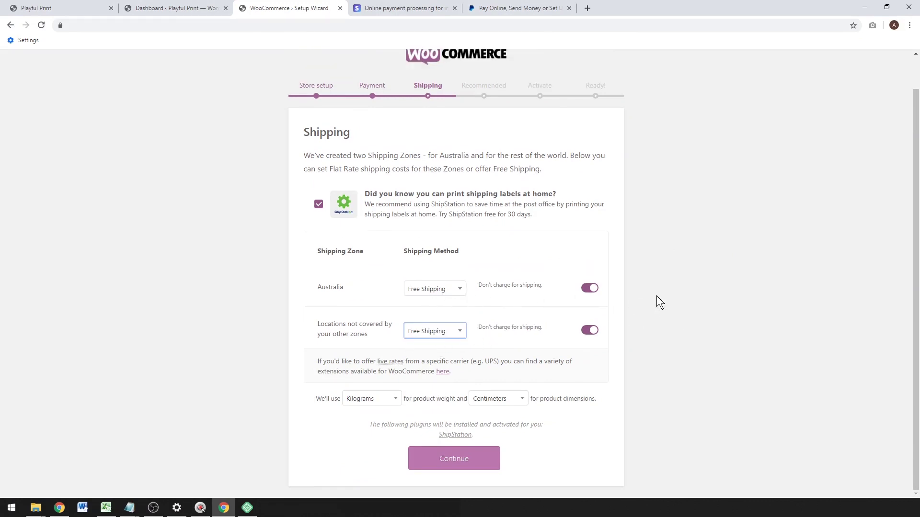
Keep Kilograms and Centimeters, untick ShipStation, and continue.
click(379, 402)
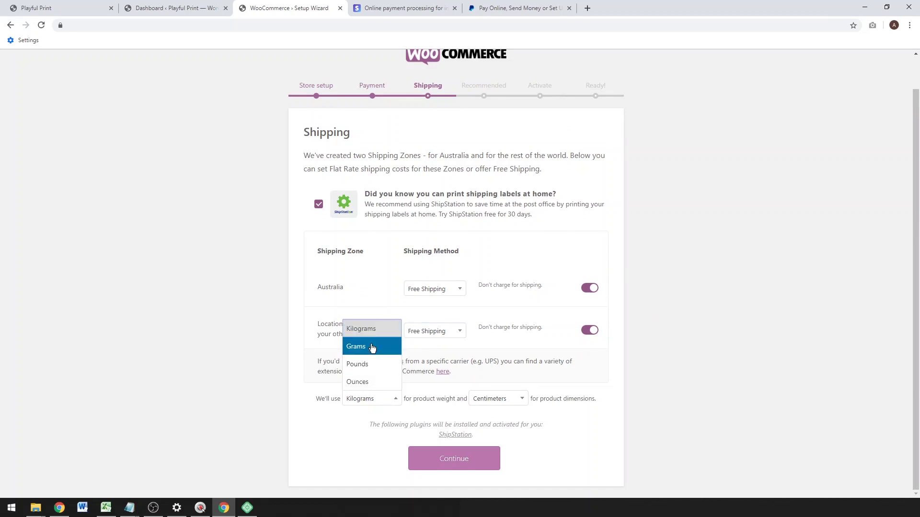
click(369, 328)
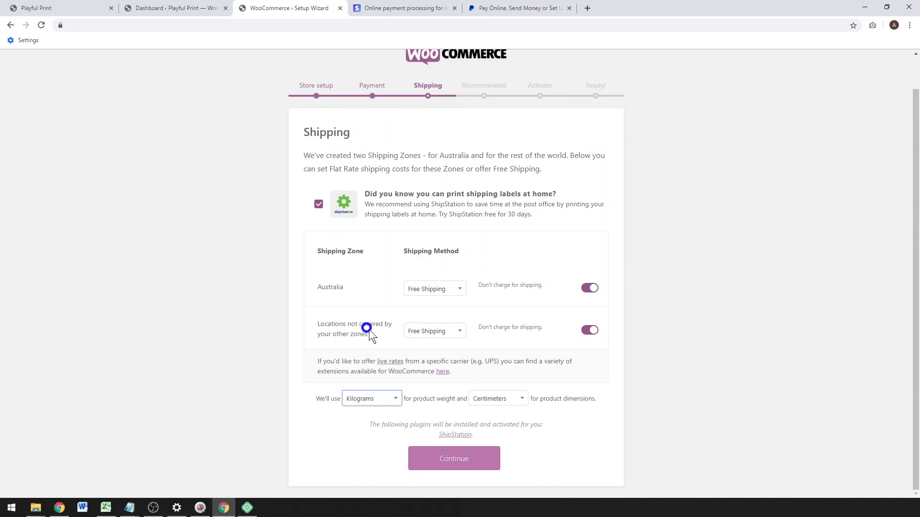
click(482, 400)
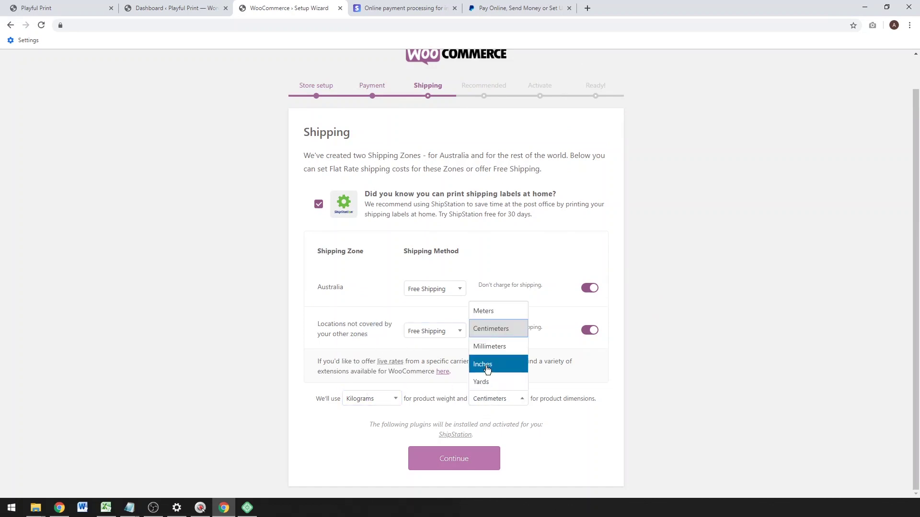
click(487, 332)
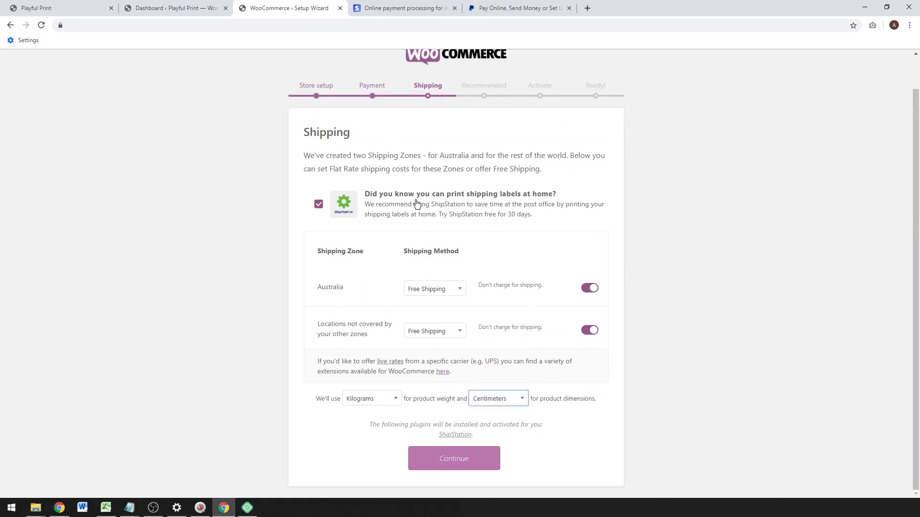
click(319, 205)
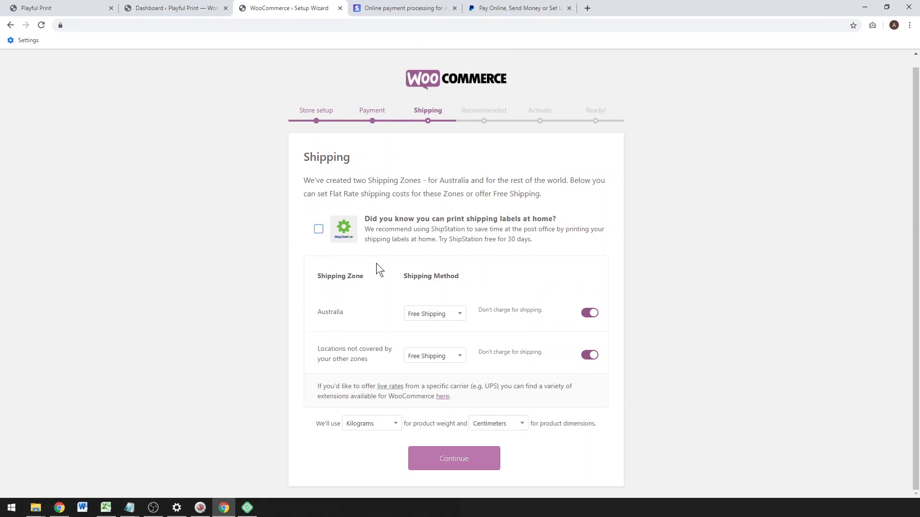
click(441, 468)
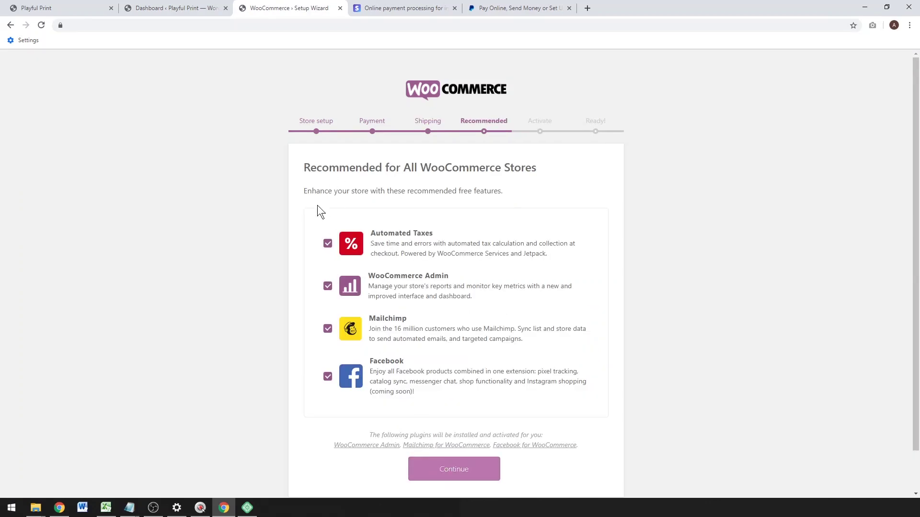
Untick Automated Taxes, WooCommerce Admin, Mailchimp and Facebook, then skip the Recommended step.
click(328, 245)
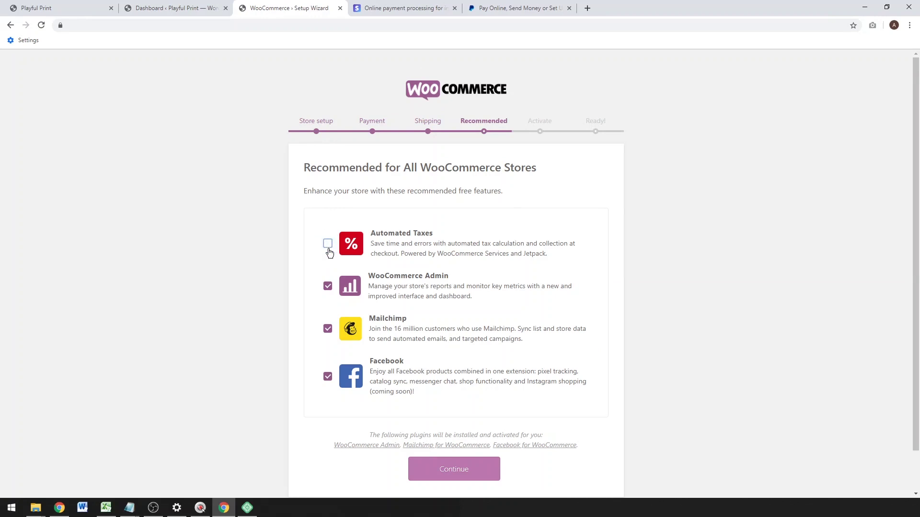
click(328, 292)
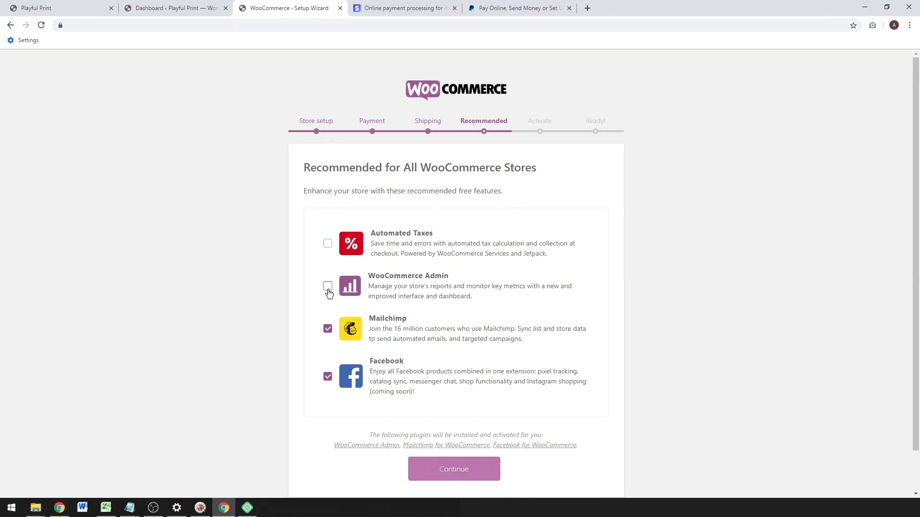
click(328, 330)
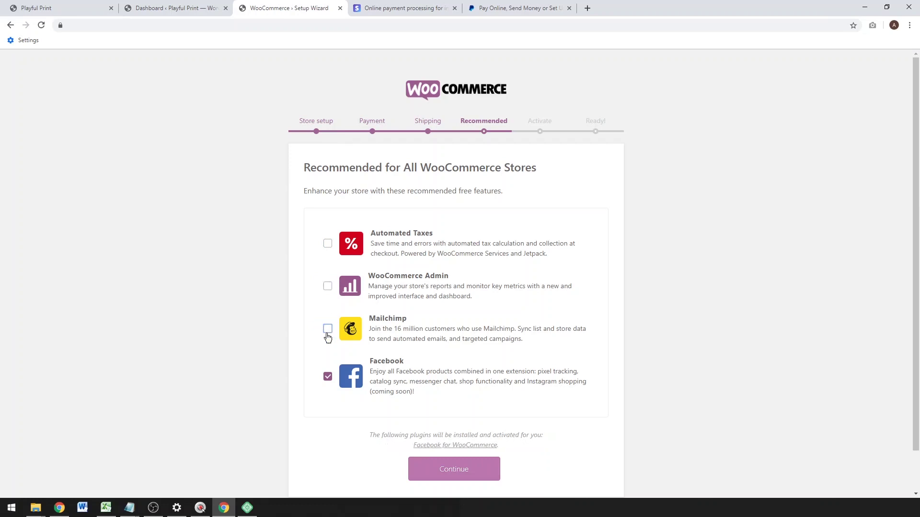
click(328, 378)
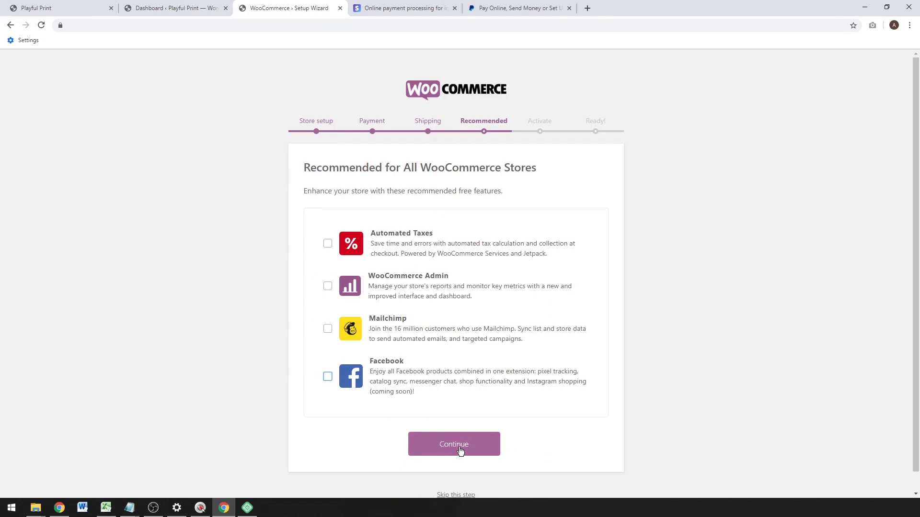
scroll(459, 450, down, 1)
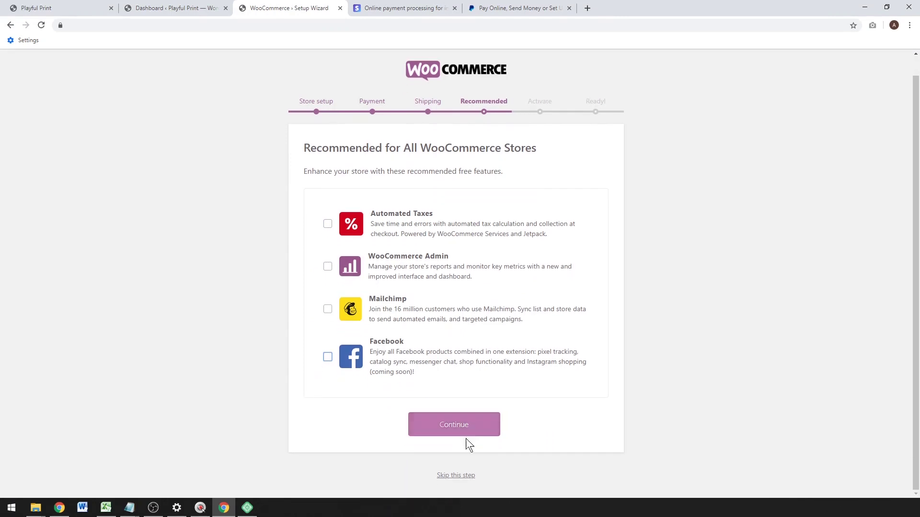
click(446, 475)
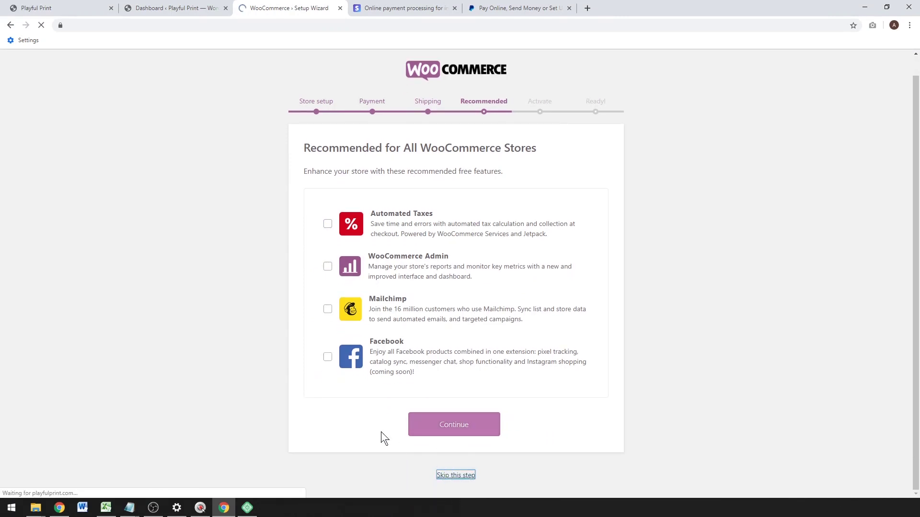
Skip the Jetpack connection, then choose Visit Dashboard on the Ready page.
scroll(359, 340, down, 5)
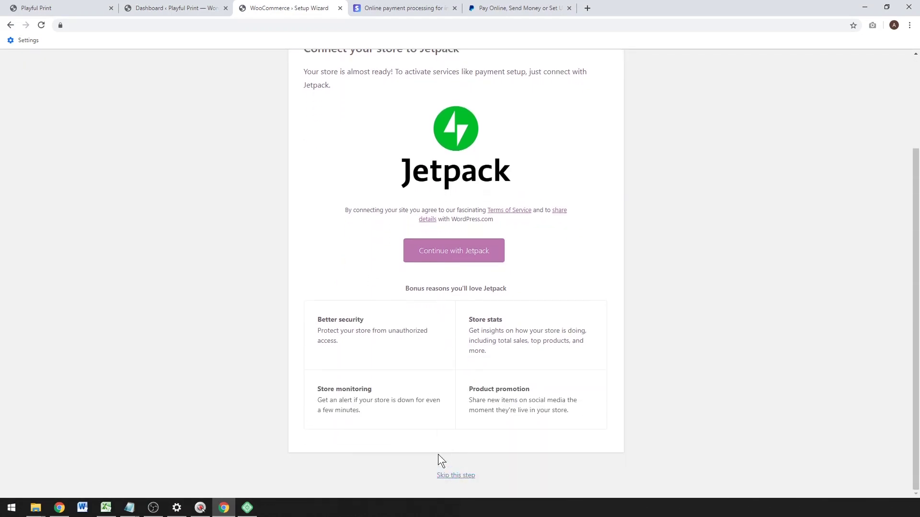
click(453, 475)
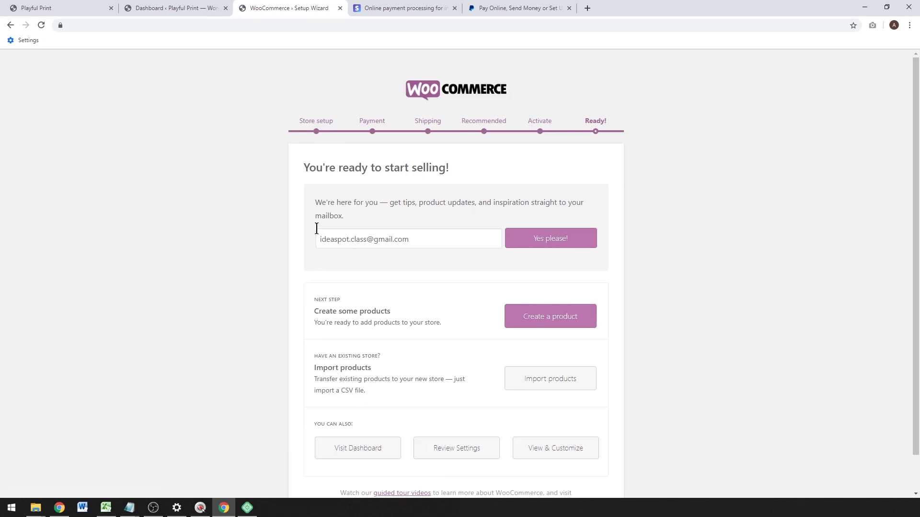
scroll(406, 258, down, 1)
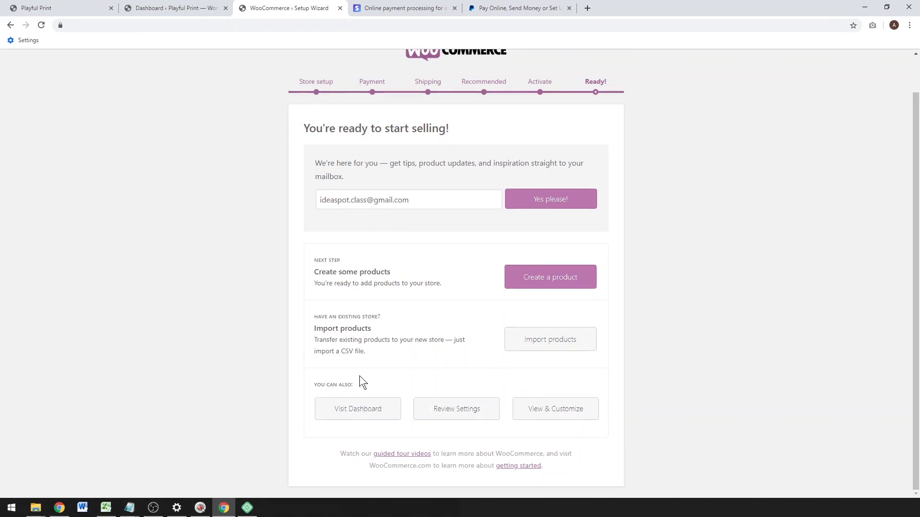
click(347, 414)
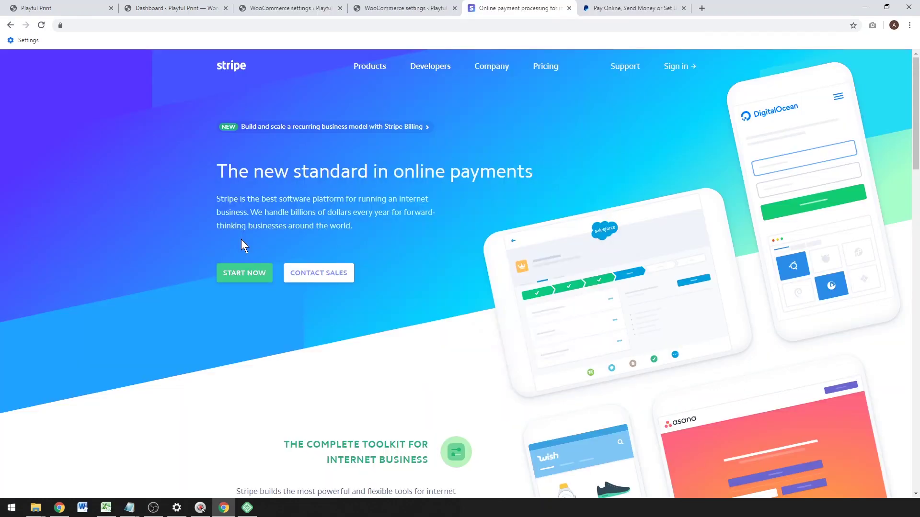
Sign up for Stripe with the saved e-mail and full name, pass reCAPTCHA, and save the password.
click(240, 278)
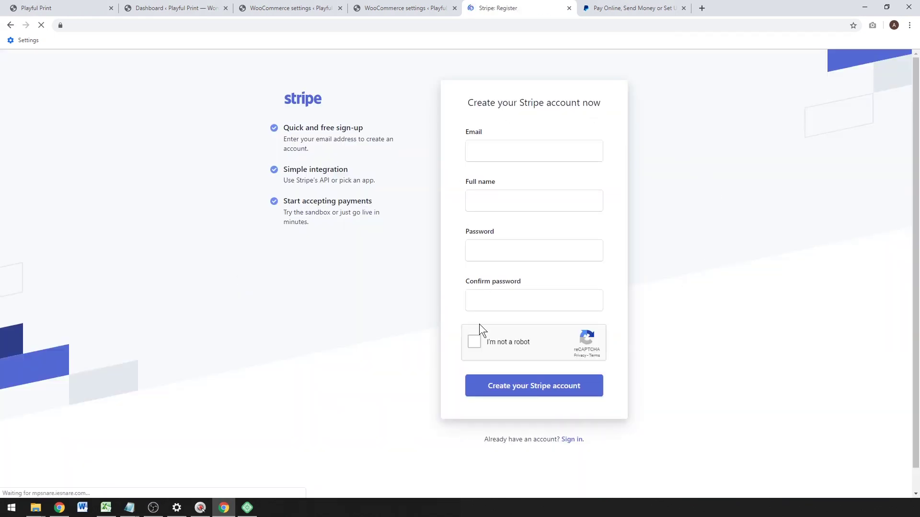
click(508, 154)
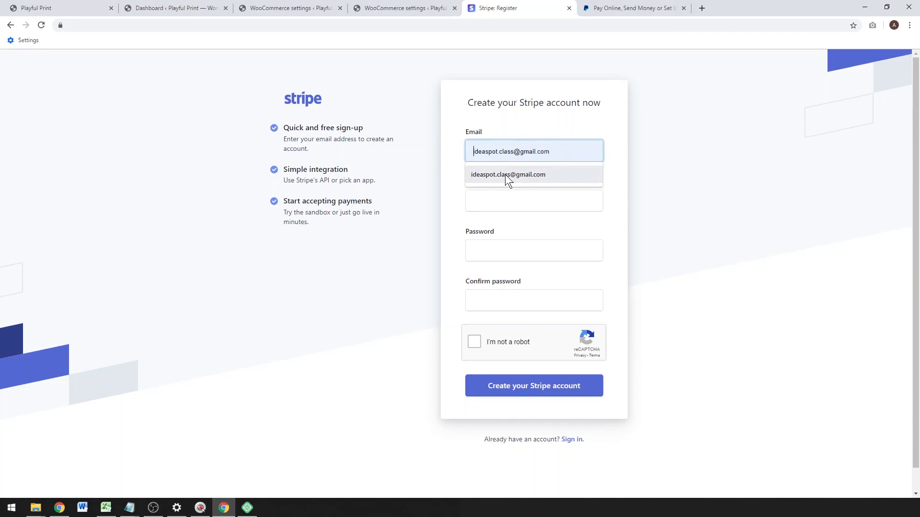
click(505, 175)
click(498, 200)
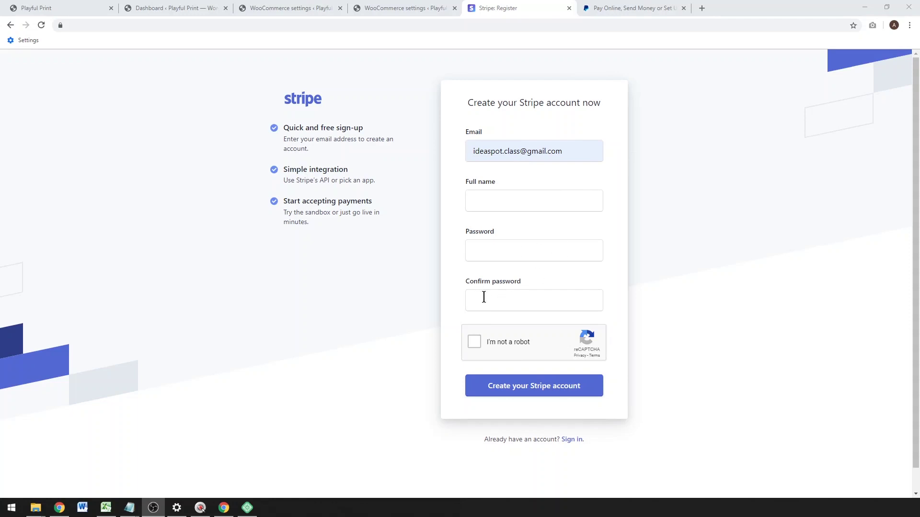
click(476, 345)
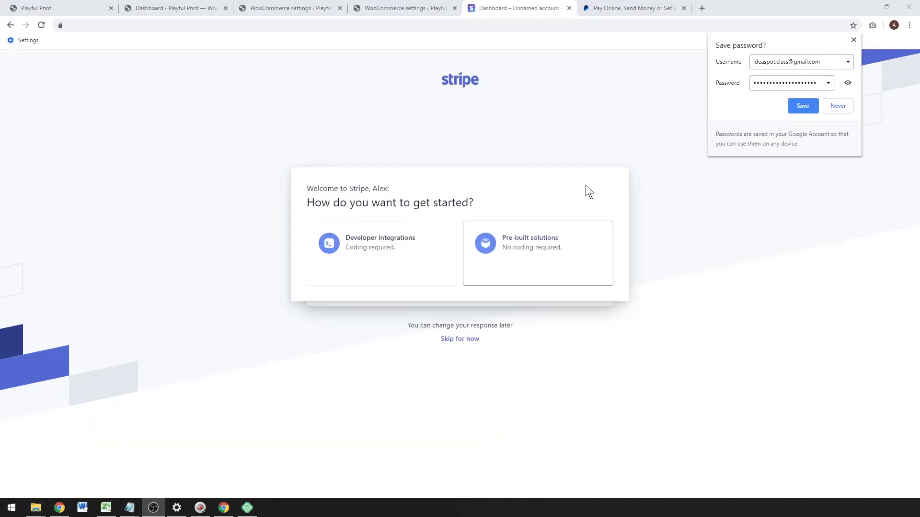
click(802, 108)
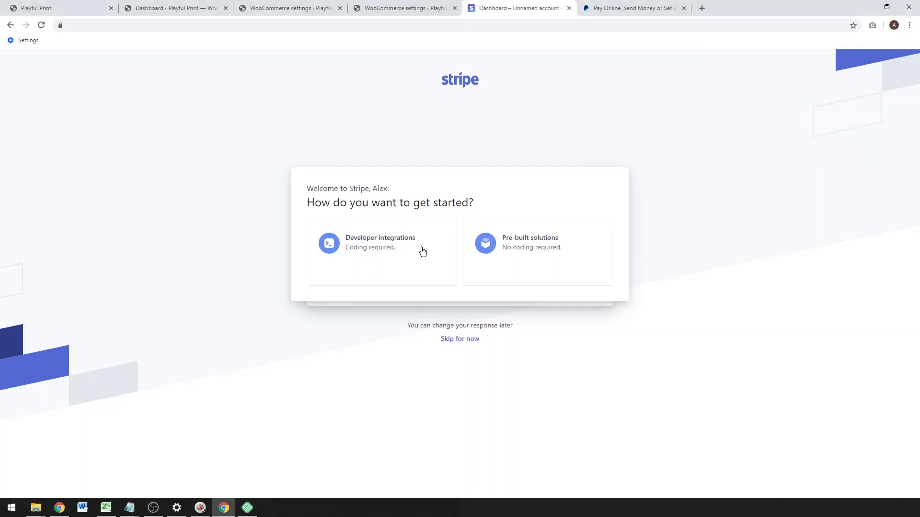
Skip the getting-started questions and enter the account name 'Ideaspot Class'.
click(457, 339)
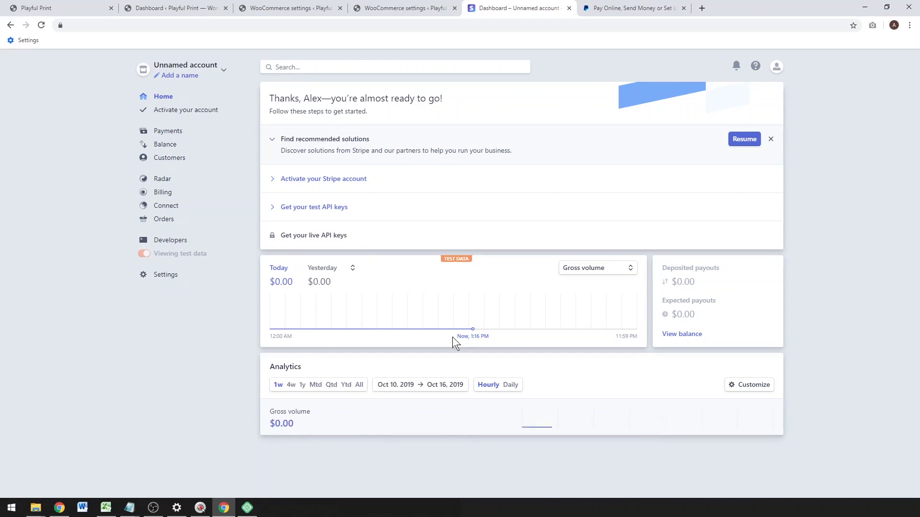
click(180, 78)
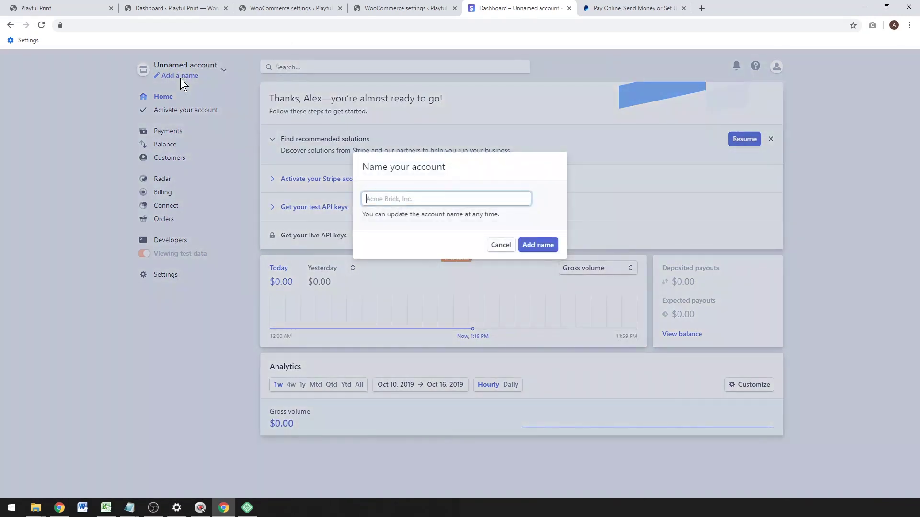
text(Ideaspot Class)
Save the account name and open the Stripe confirmation e-mail in Gmail.
click(533, 245)
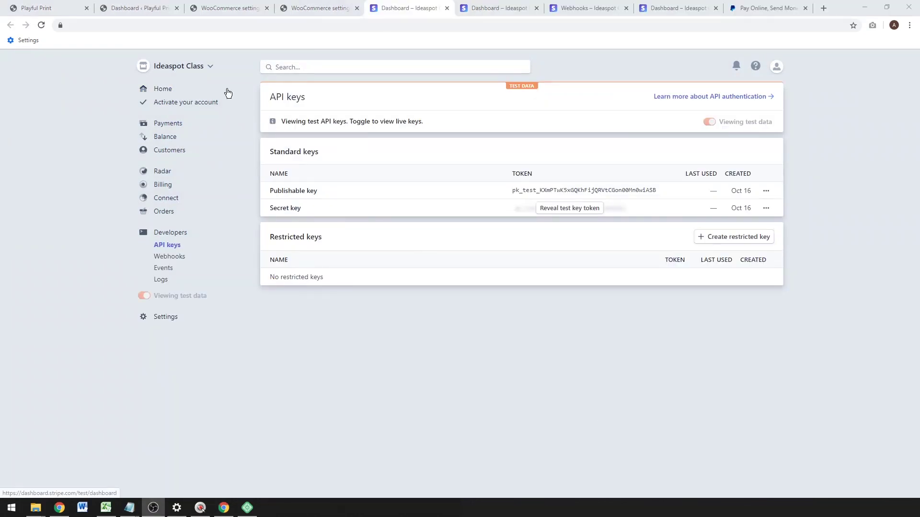
right_click(190, 105)
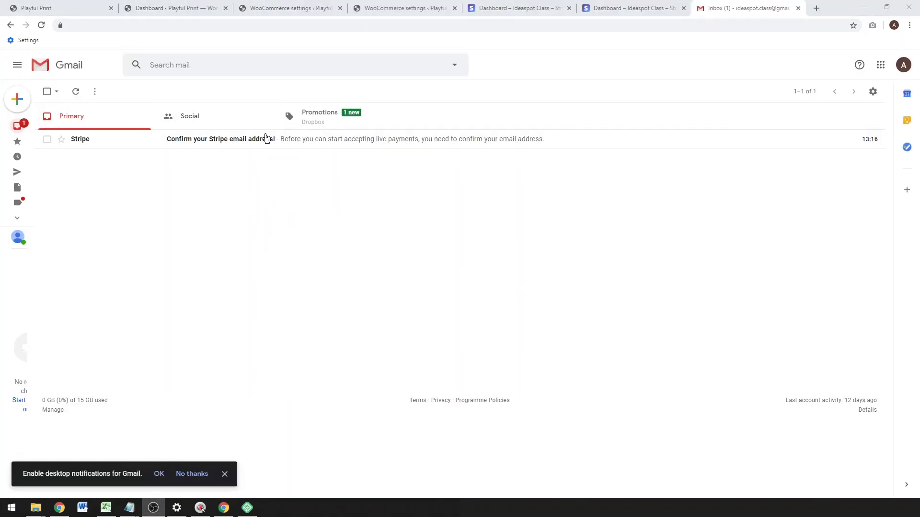
click(208, 140)
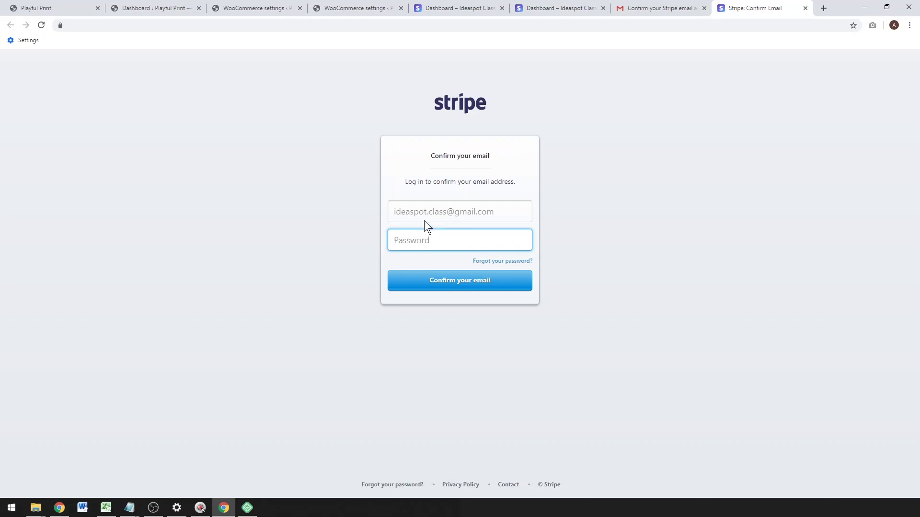
Log in with the saved password to confirm the e-mail address and dismiss the notice.
click(410, 240)
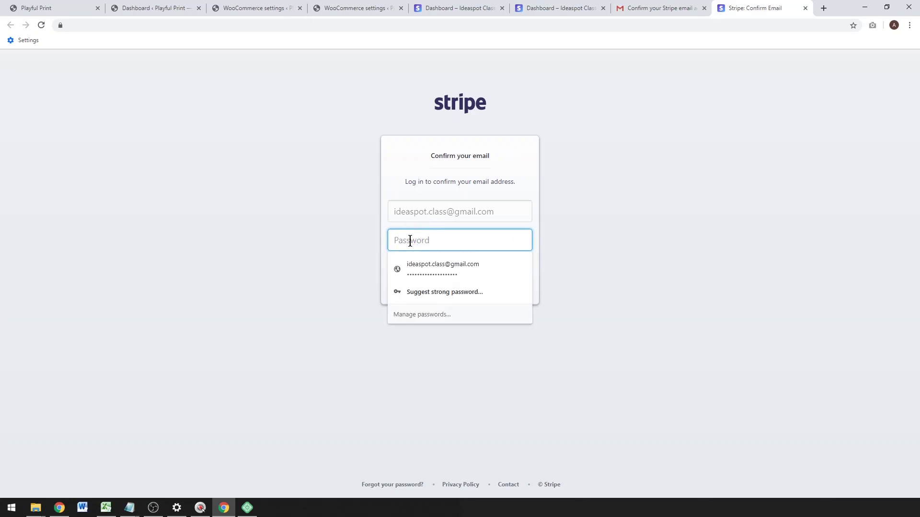
click(409, 268)
click(429, 280)
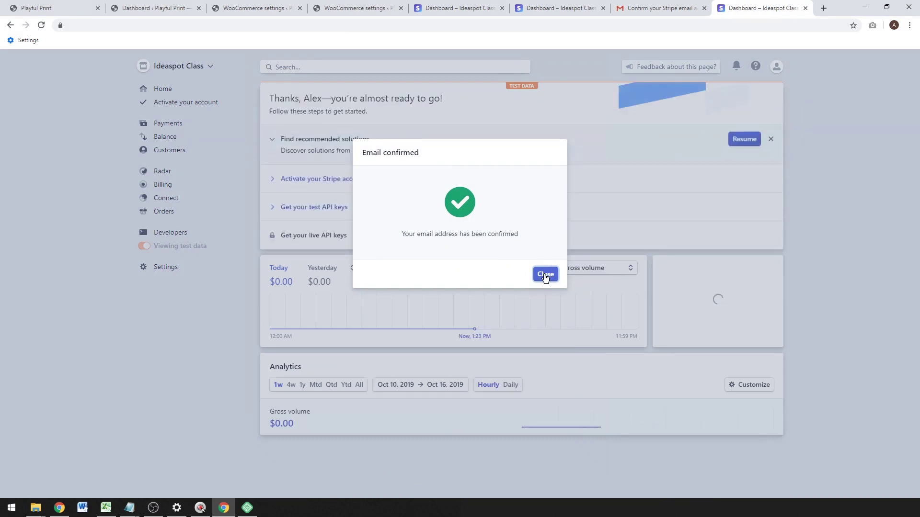
click(544, 275)
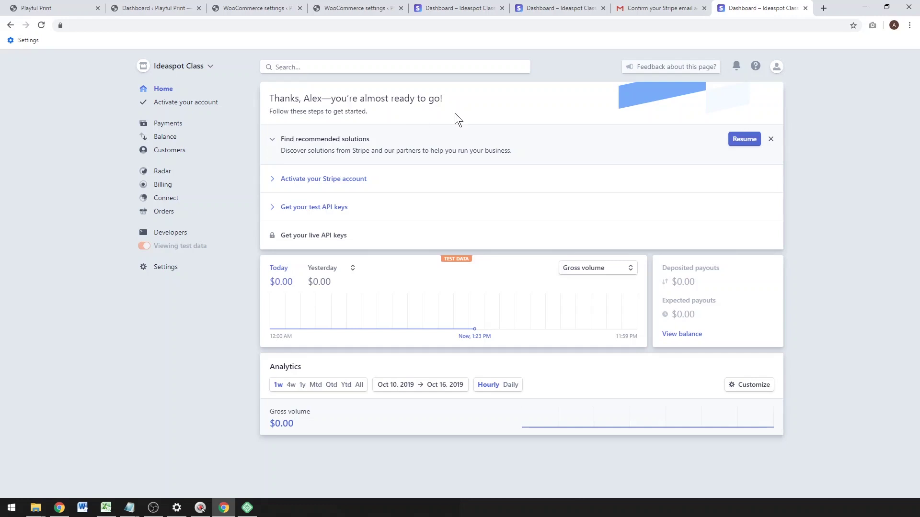
Start Stripe account activation and review the form down to text-message two-step authentication.
click(343, 179)
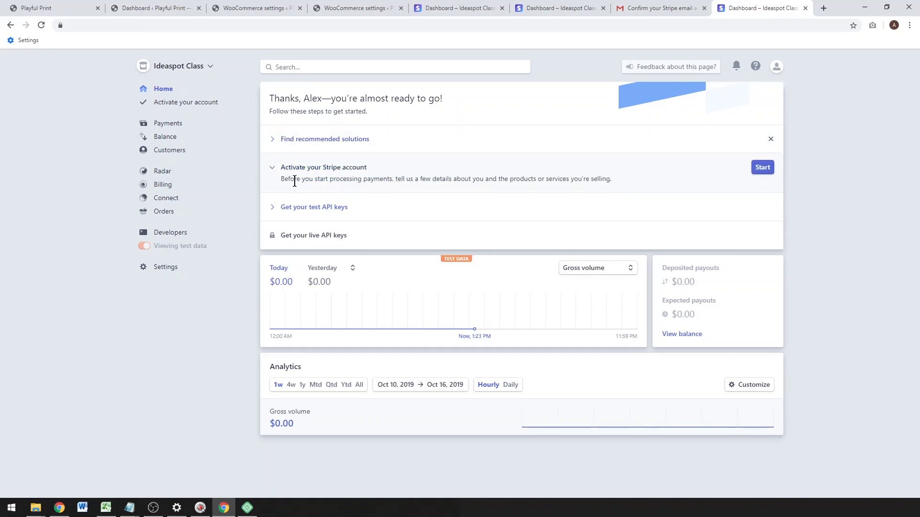
click(757, 169)
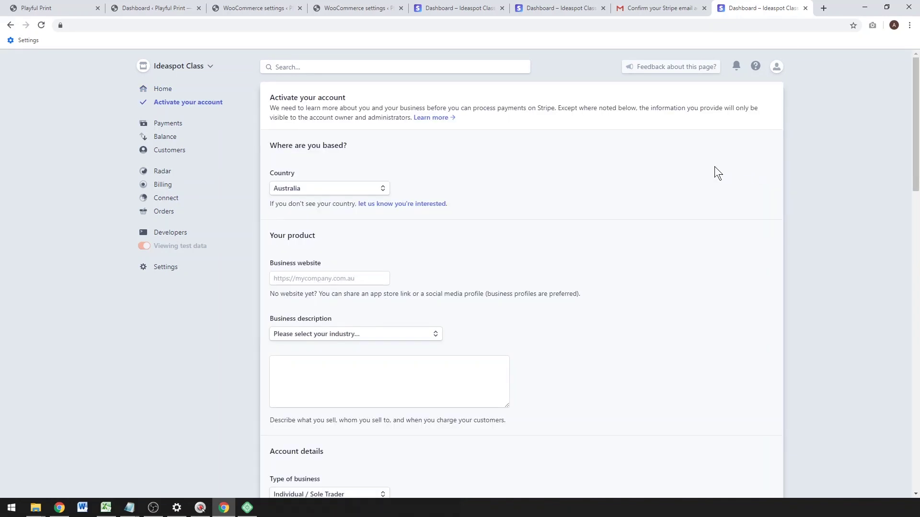
scroll(709, 187, down, 1)
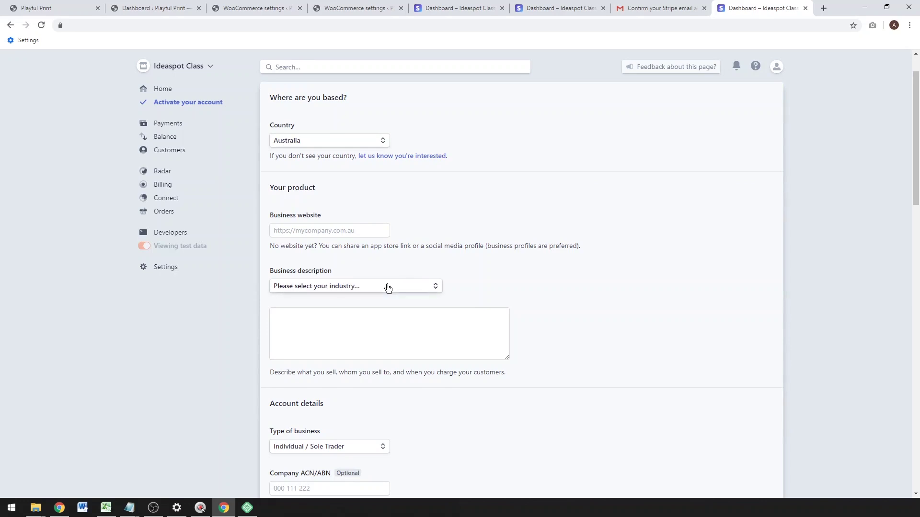
scroll(388, 287, down, 1)
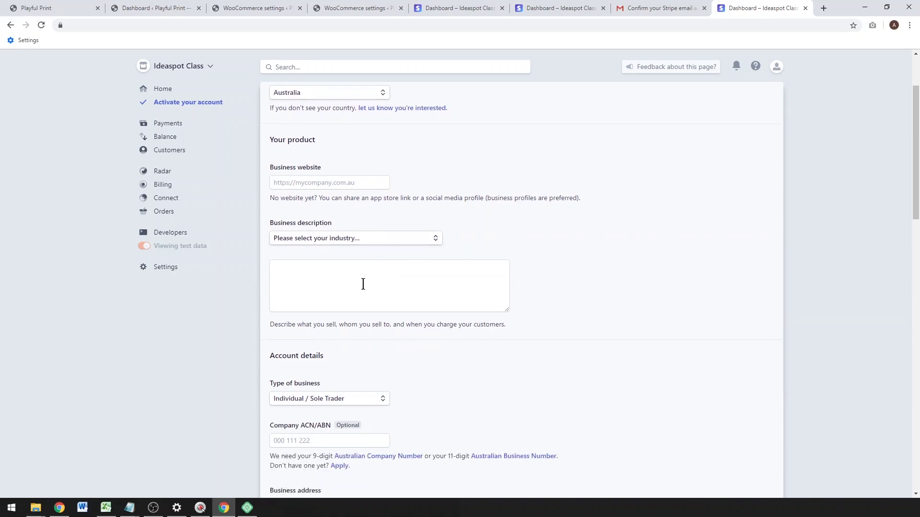
scroll(362, 283, down, 1)
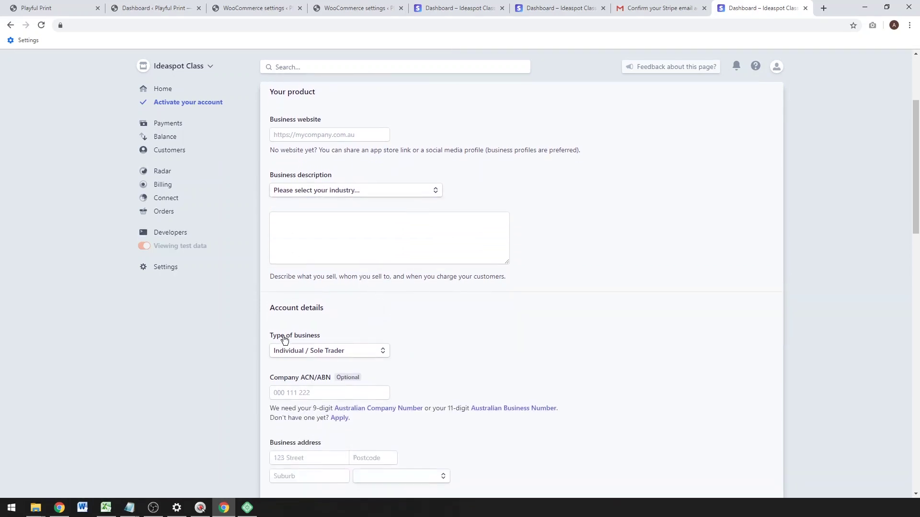
scroll(378, 349, down, 1)
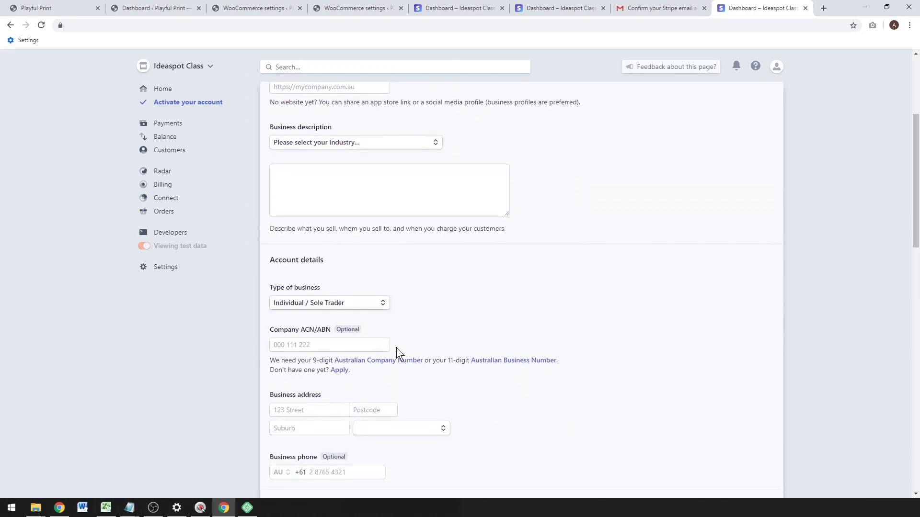
scroll(395, 346, down, 2)
scroll(449, 338, down, 2)
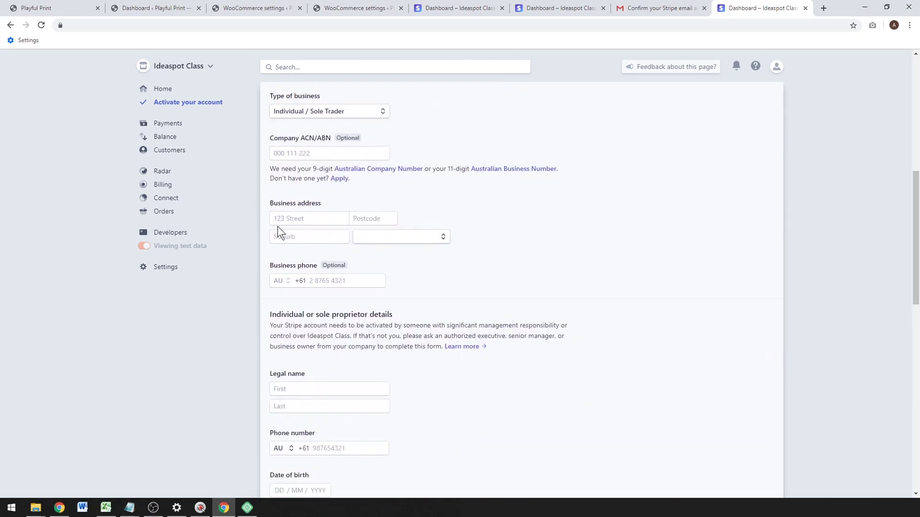
scroll(381, 238, down, 2)
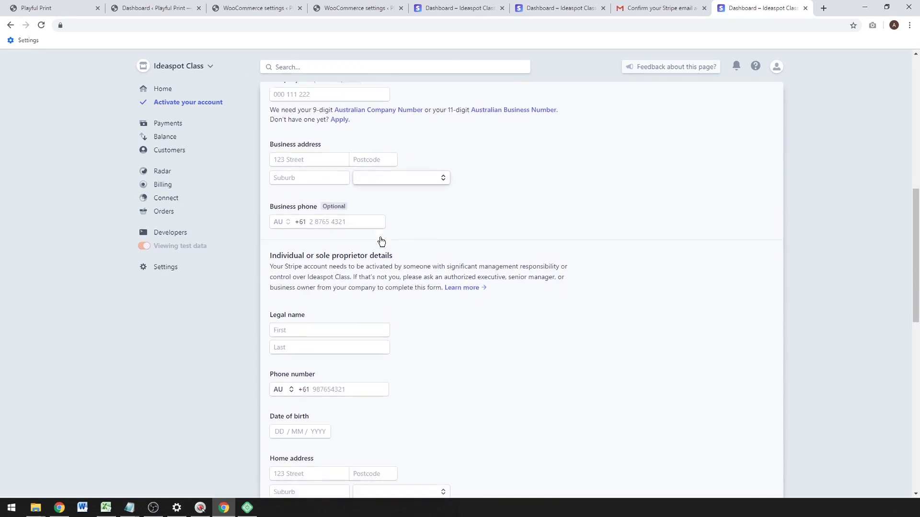
scroll(439, 242, down, 5)
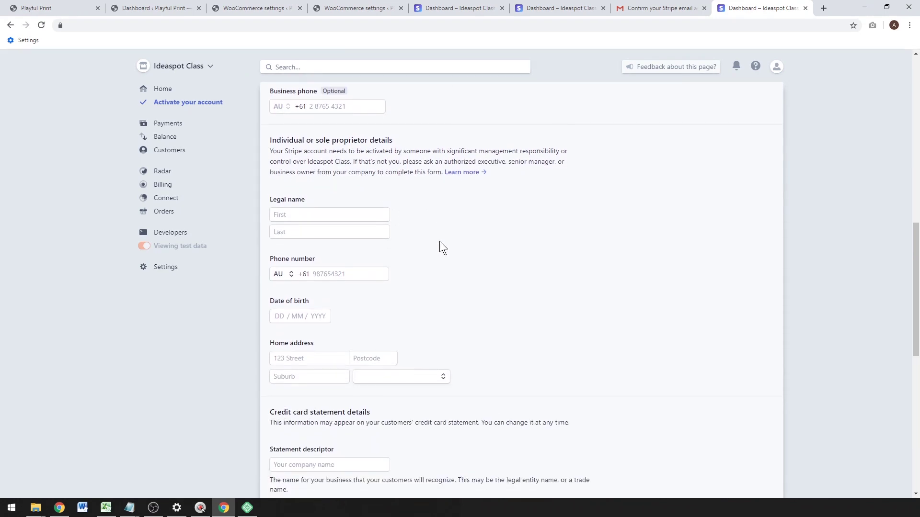
scroll(440, 241, down, 4)
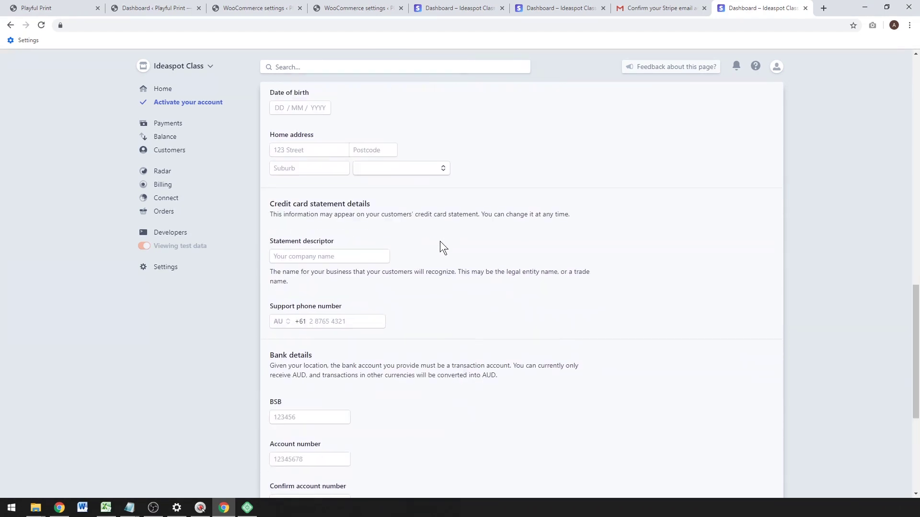
scroll(439, 242, down, 2)
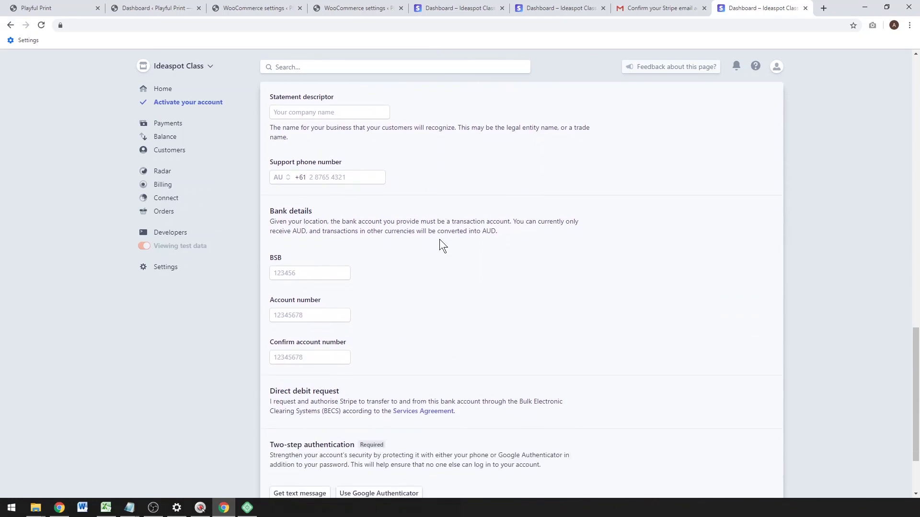
scroll(440, 252, down, 1)
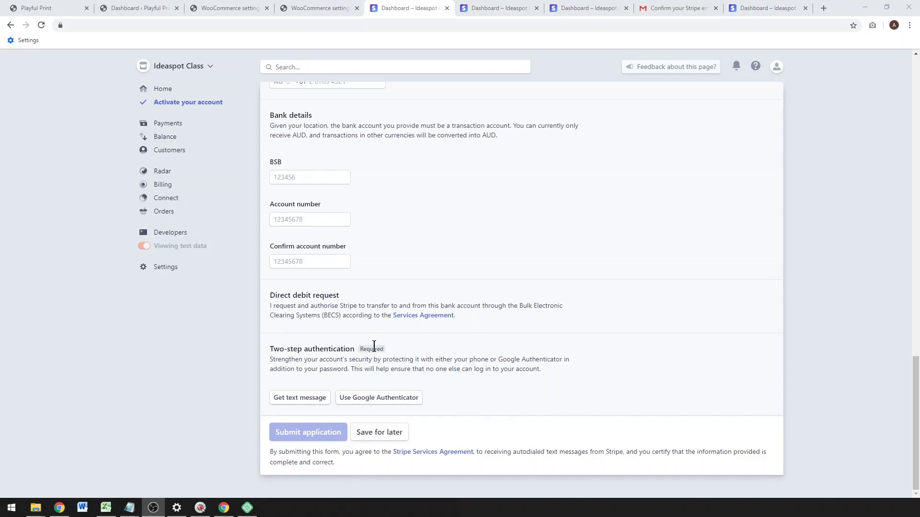
click(297, 400)
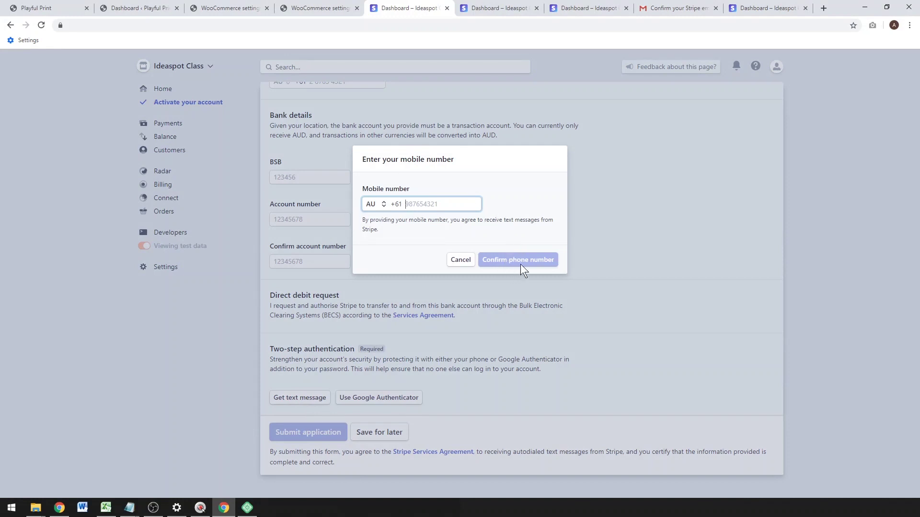
Cancel the mobile number verification dialog.
click(460, 260)
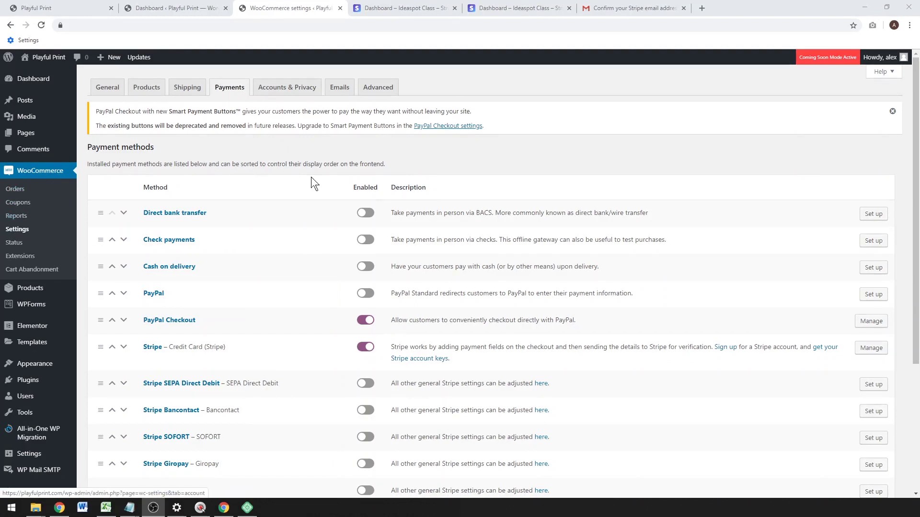
Retitle the Stripe method 'Credit Card' with description 'Pay with your credit card.', keeping test mode enabled.
click(153, 350)
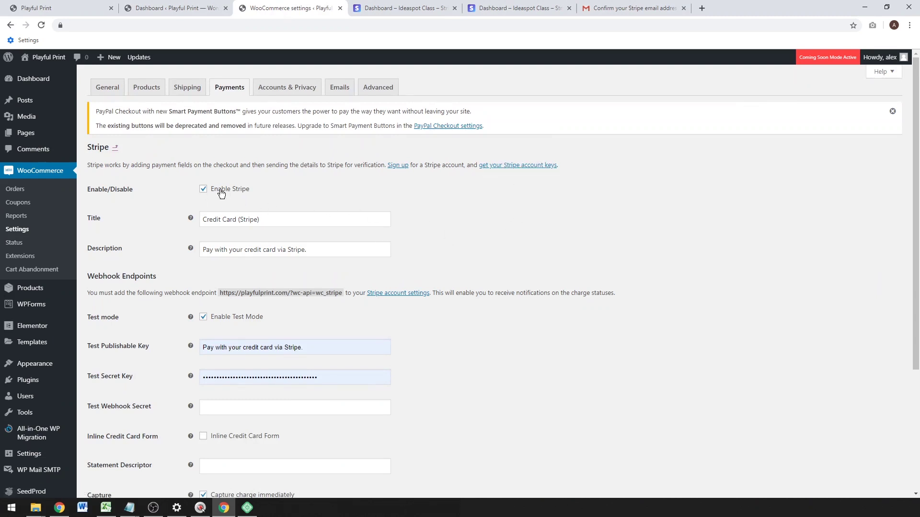
drag(238, 219, 300, 220)
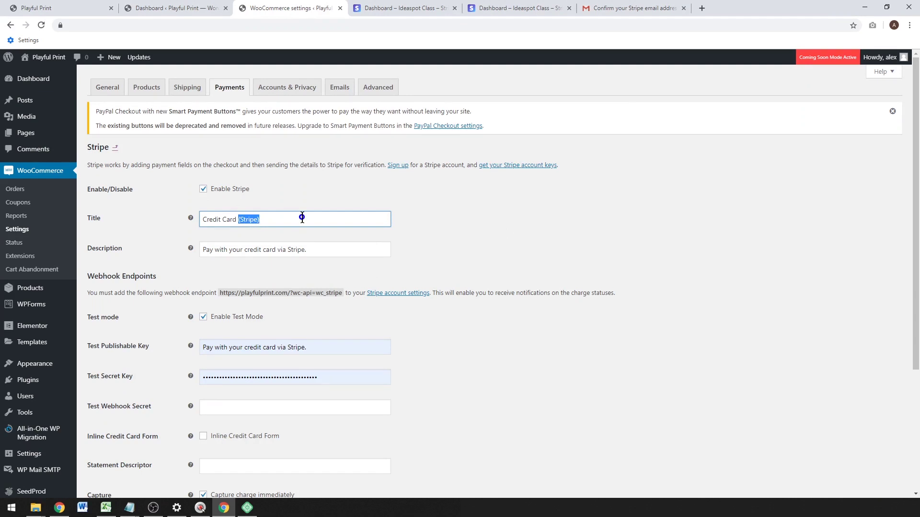
key(BackSpace)
click(295, 248)
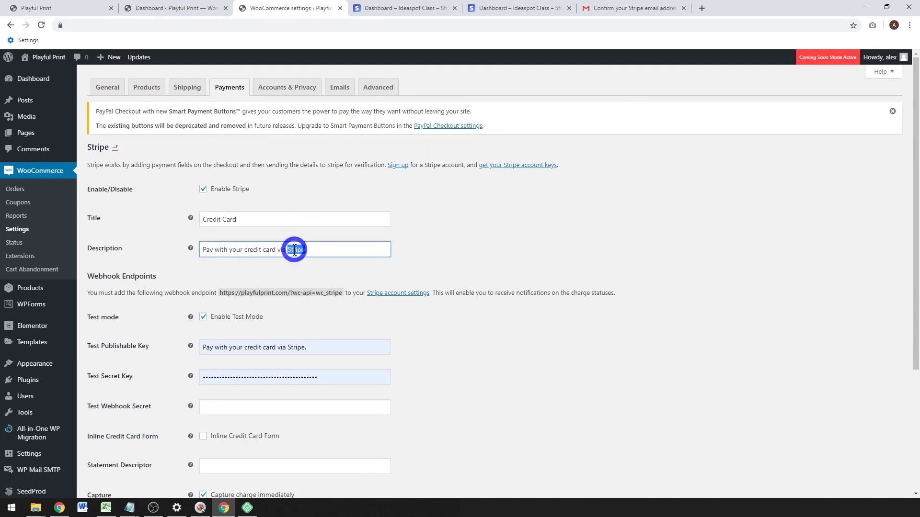
key(BackSpace)
key(BackSpace)
key(BackSpace)
key(BackSpace)
key(BackSpace)
key(BackSpace)
key(BackSpace)
key(BackSpace)
key(BackSpace)
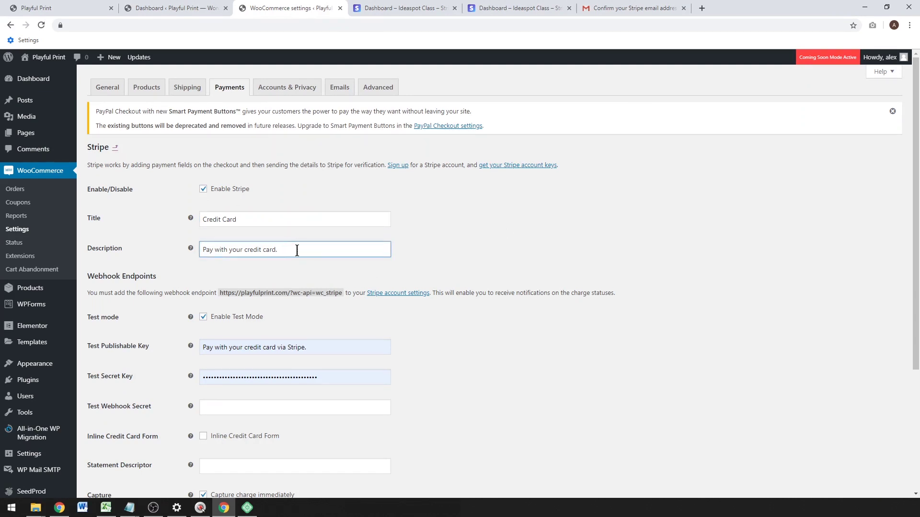
click(204, 319)
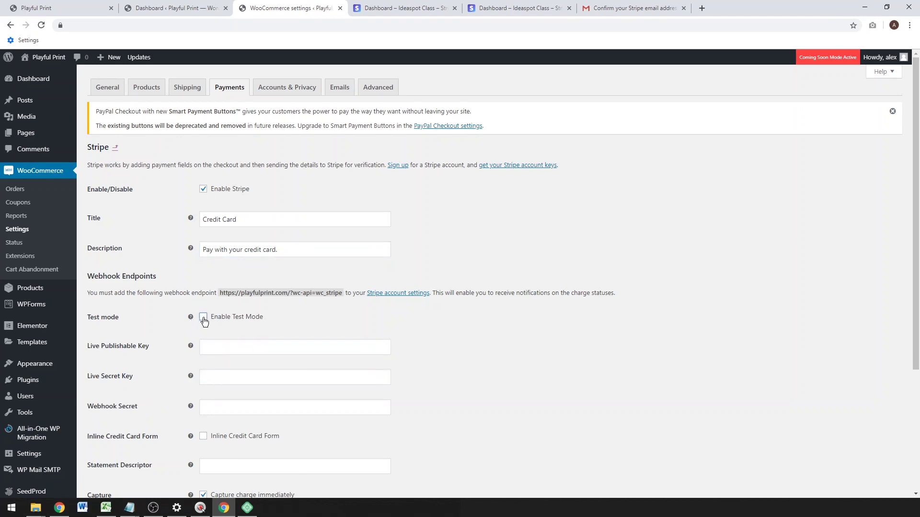
click(204, 318)
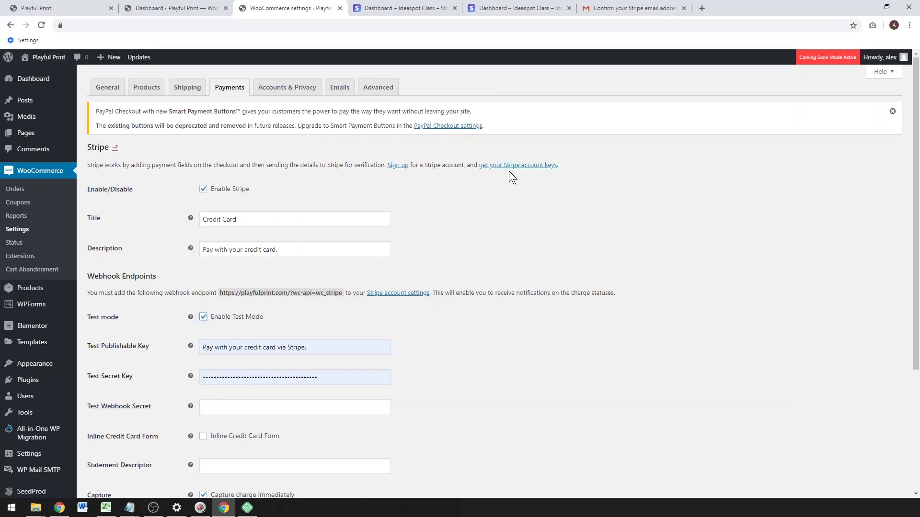
Copy the Stripe publishable test key from the API keys page into the Test Publishable Key field.
click(374, 8)
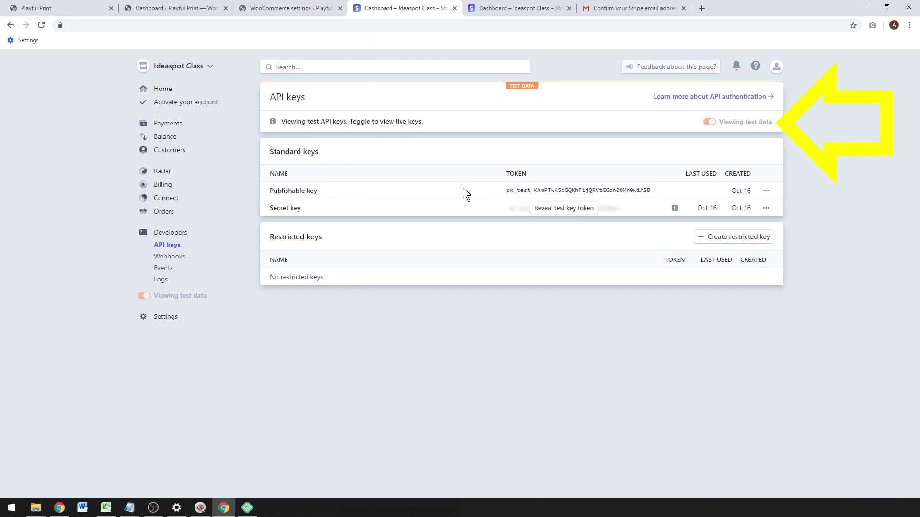
drag(504, 191, 651, 189)
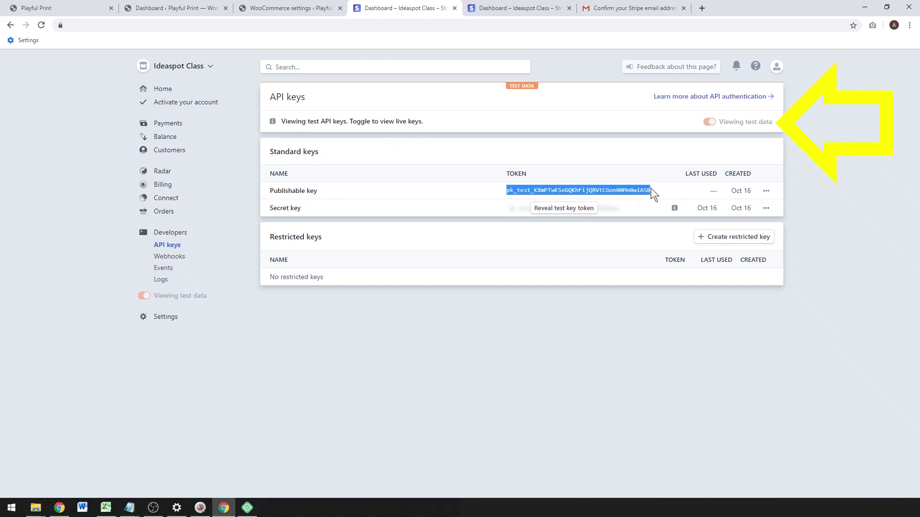
right_click(629, 191)
click(647, 197)
click(295, 8)
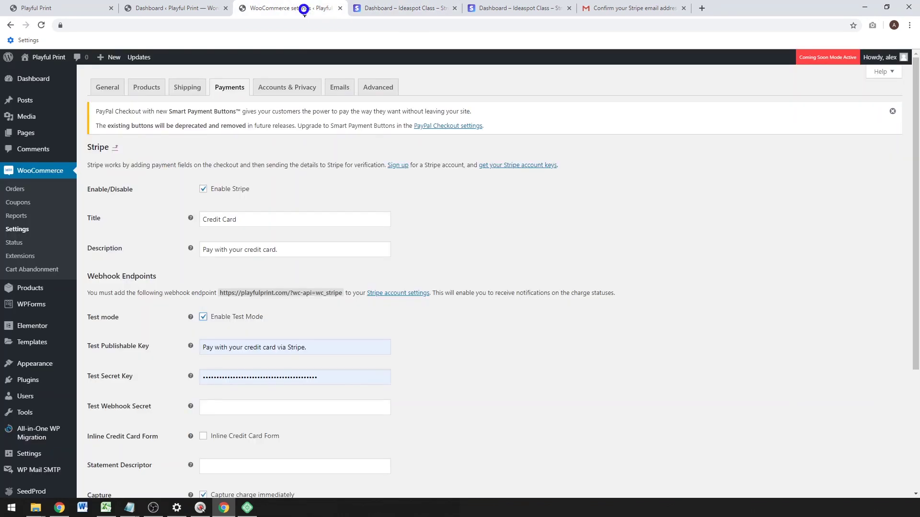
scroll(404, 346, down, 1)
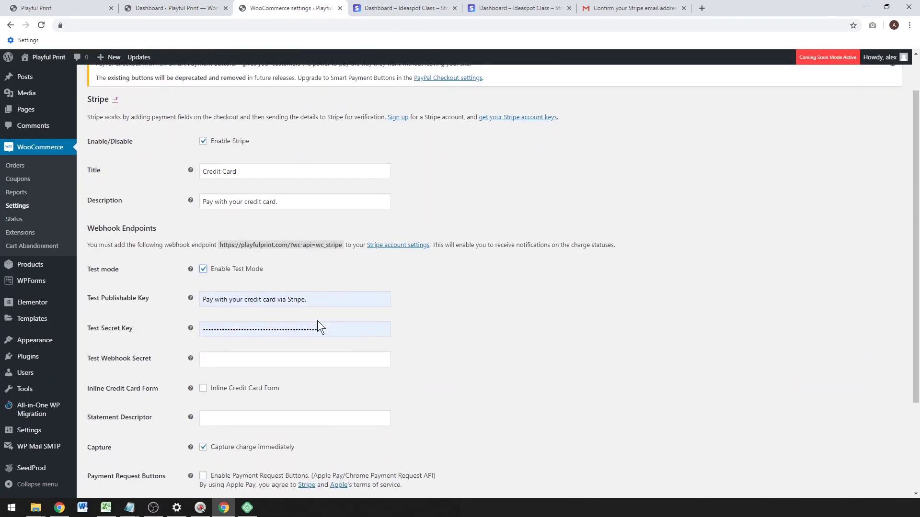
triple_click(211, 297)
key(ctrl+v)
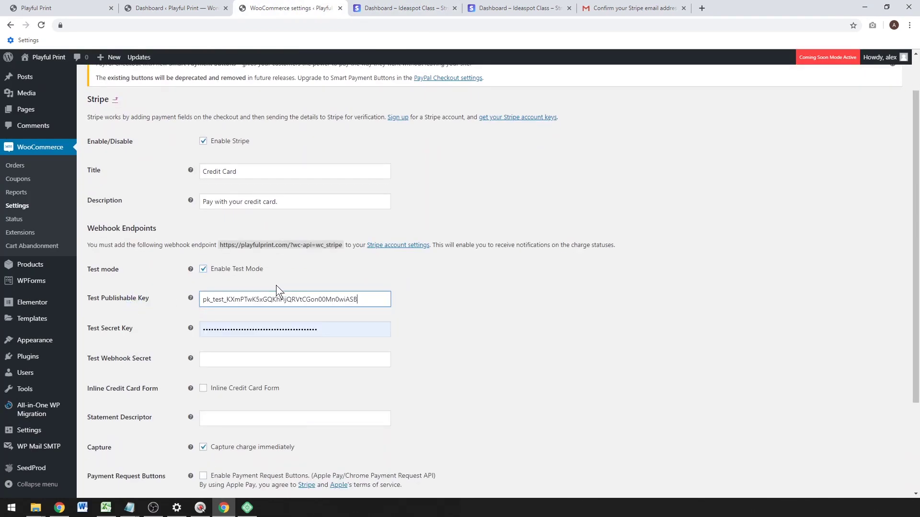
Fill in the Test Secret Key and statement descriptor 'IdeaSpot Class', then save the Stripe settings.
click(348, 328)
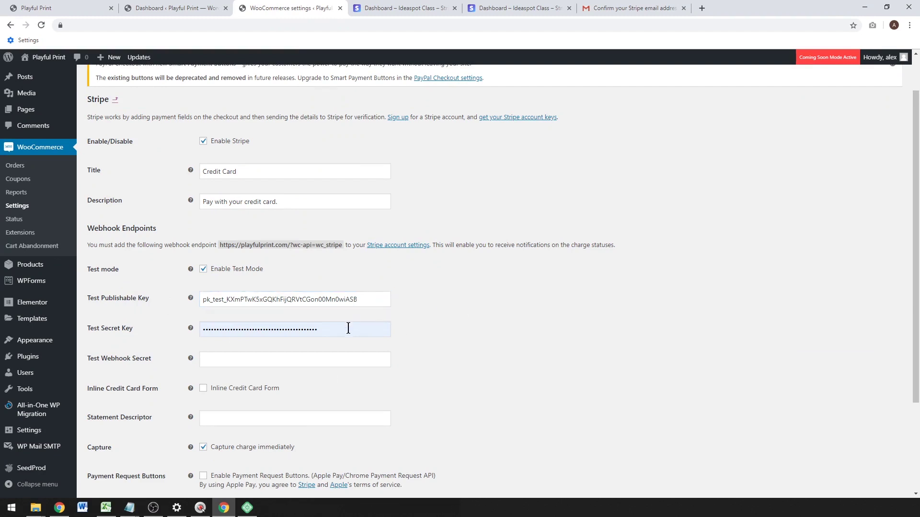
click(407, 8)
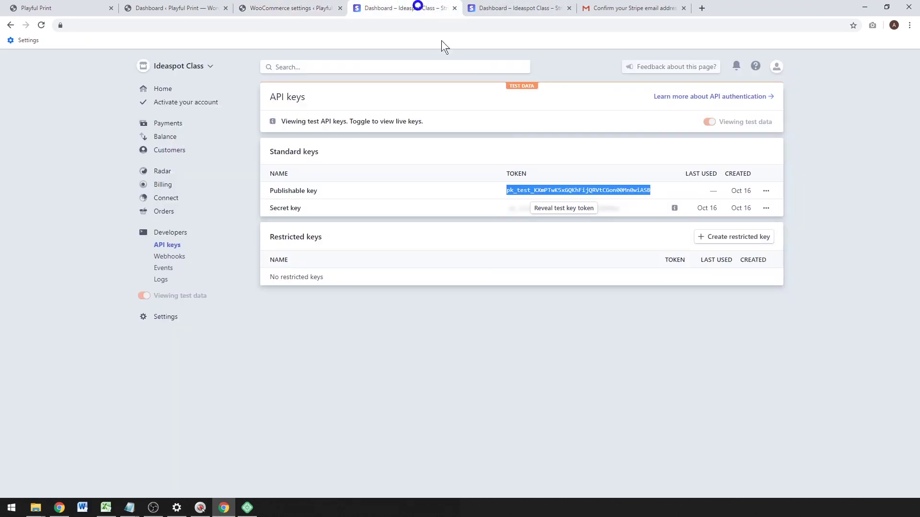
click(295, 9)
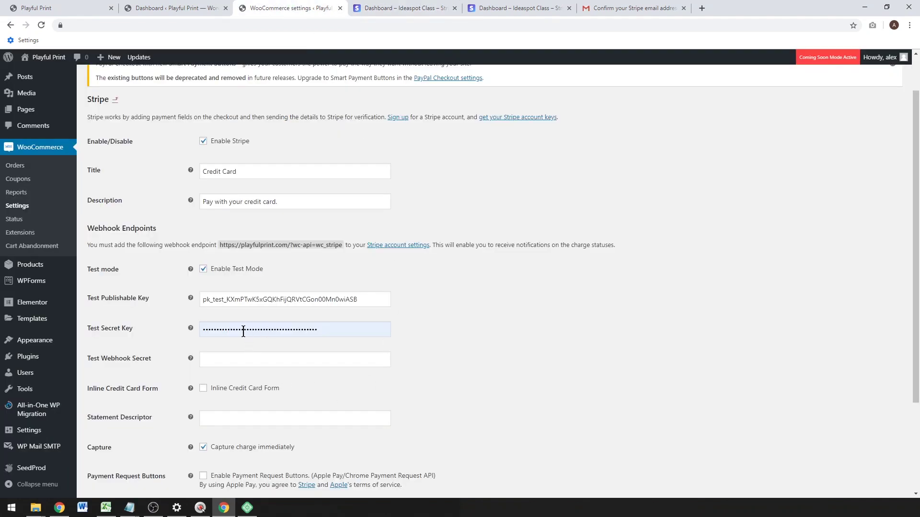
scroll(243, 332, down, 1)
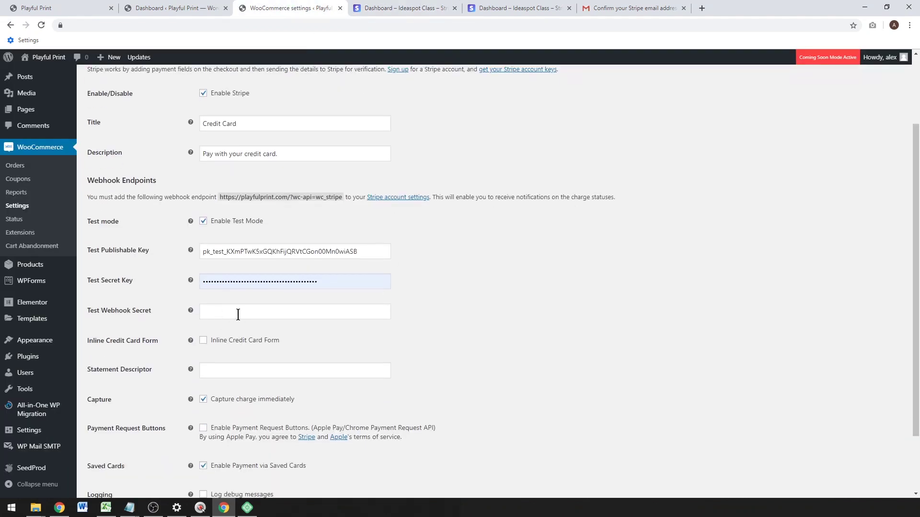
scroll(208, 344, down, 1)
click(227, 320)
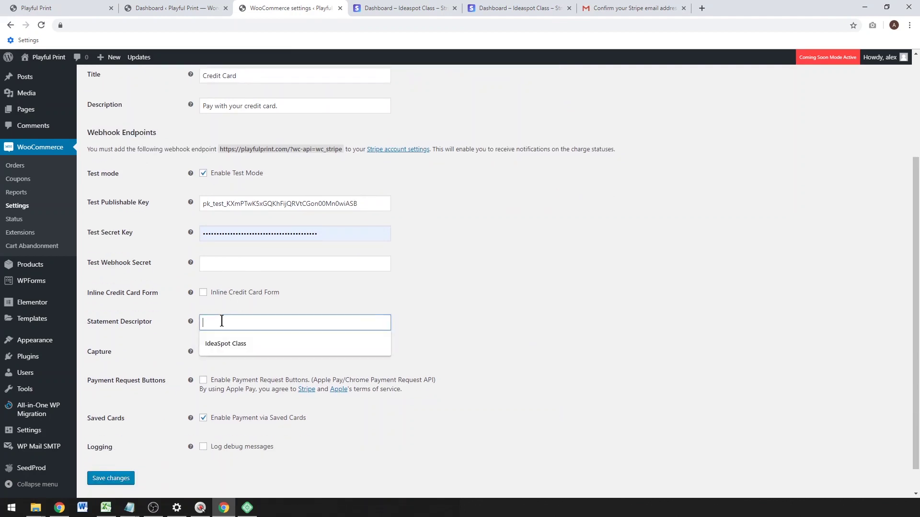
click(229, 343)
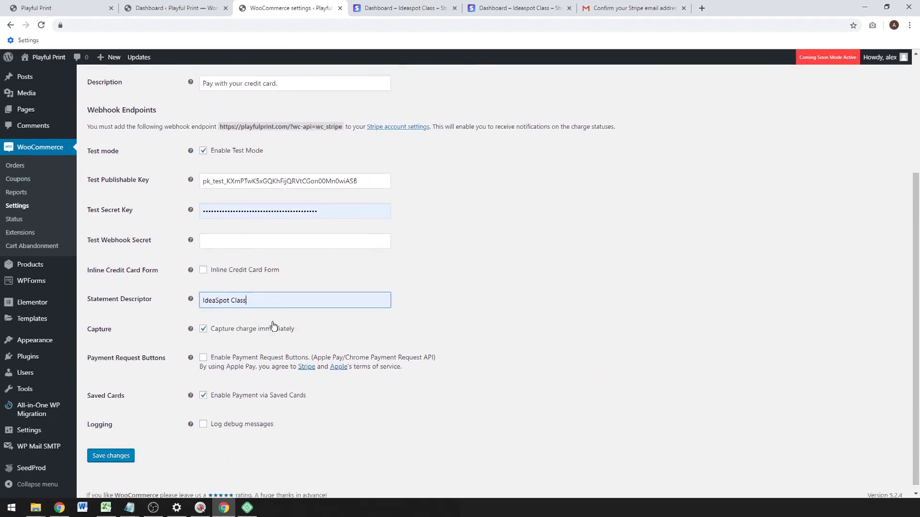
scroll(273, 326, down, 1)
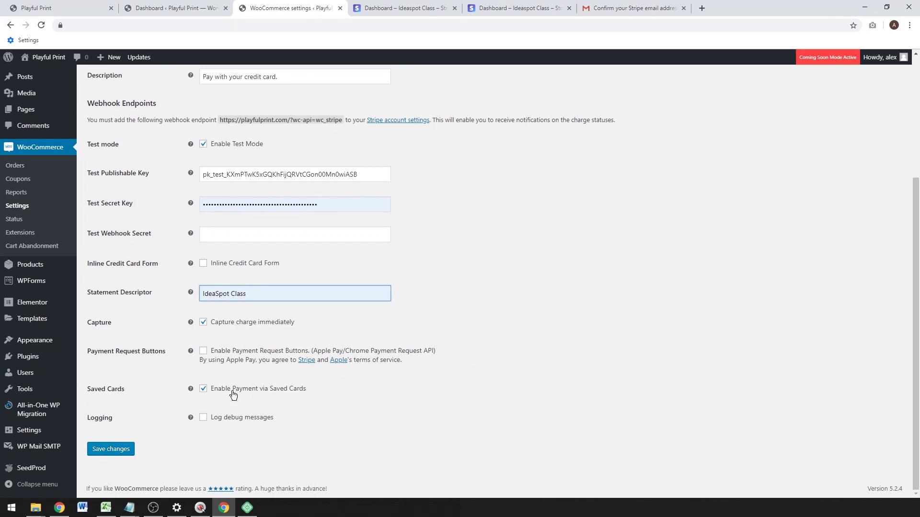
click(114, 454)
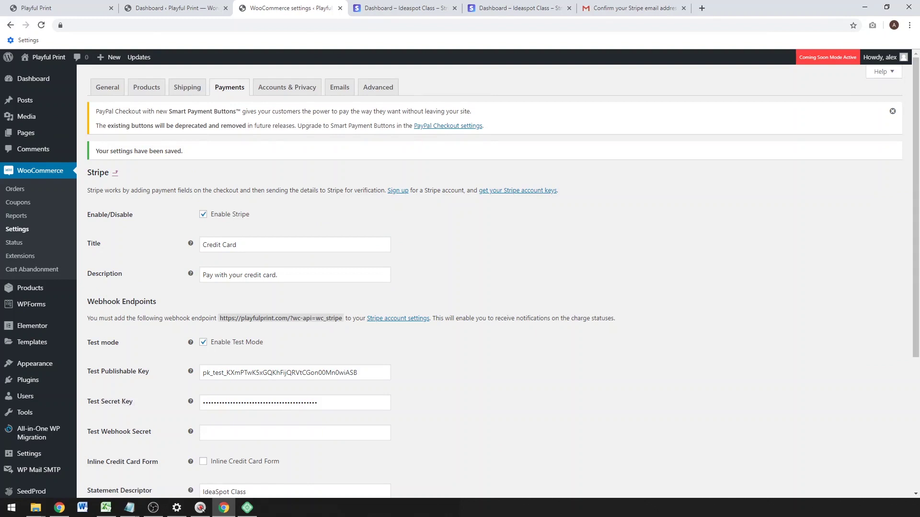
key(alt+Tab)
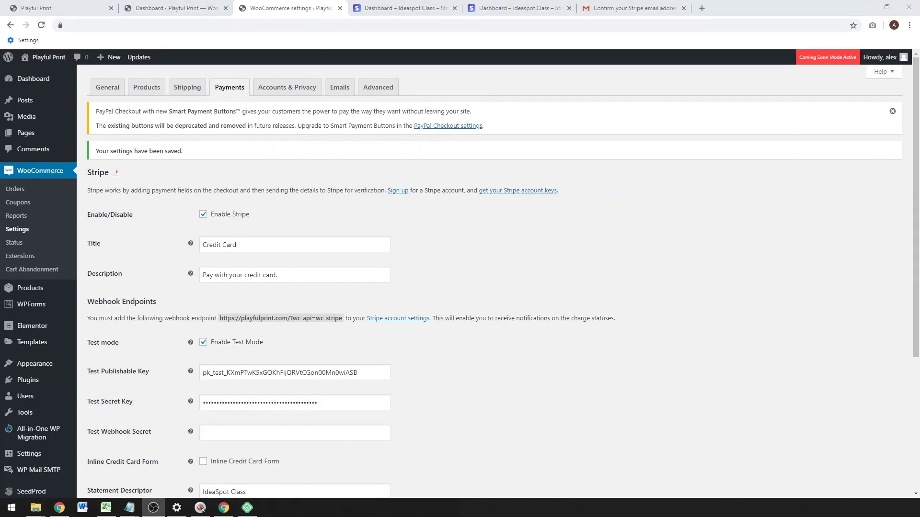
Add the Black Printed Coffee Mug to the cart and proceed to checkout.
mouse_move(43, 58)
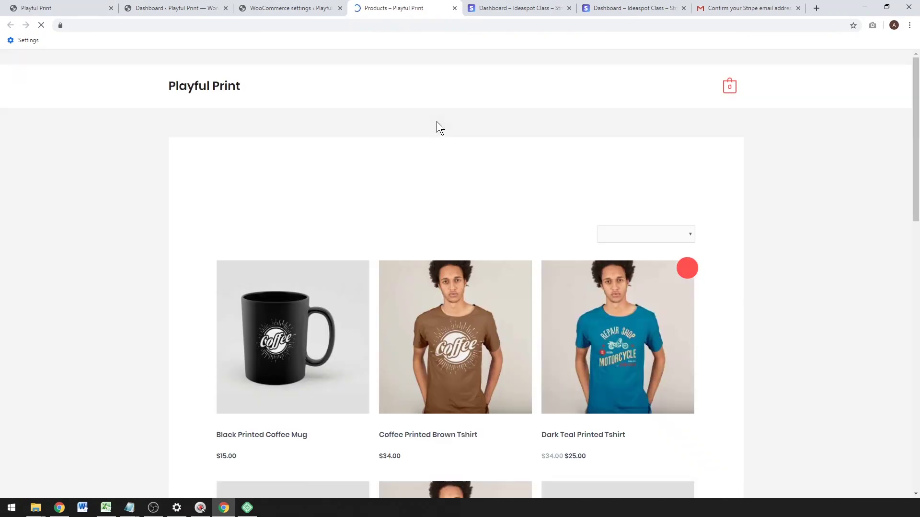
click(315, 313)
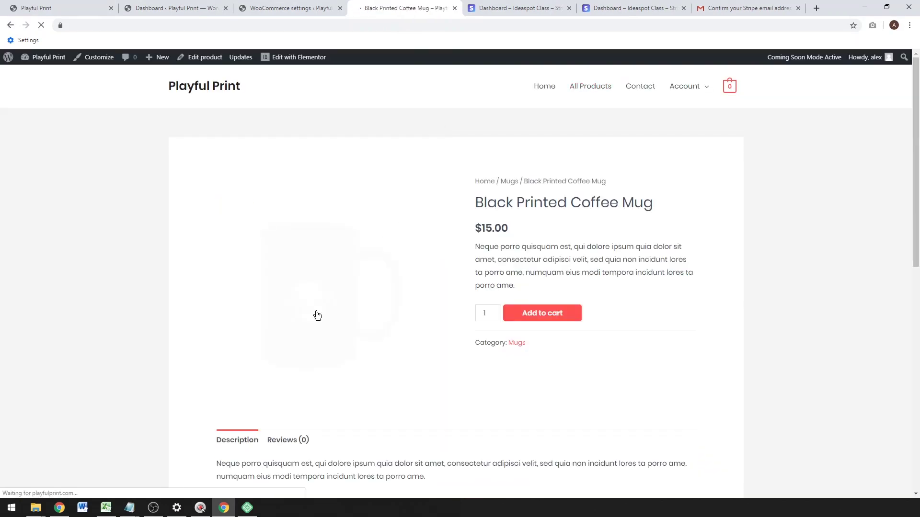
click(555, 319)
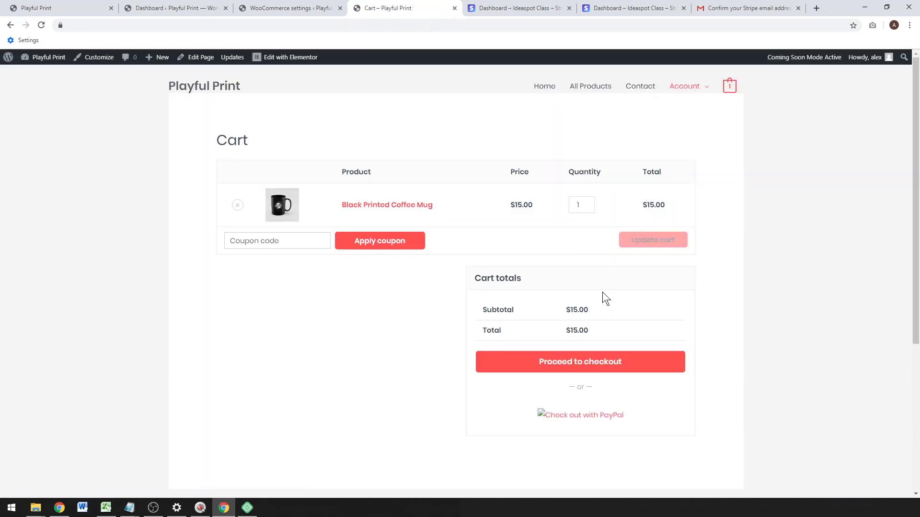
click(589, 367)
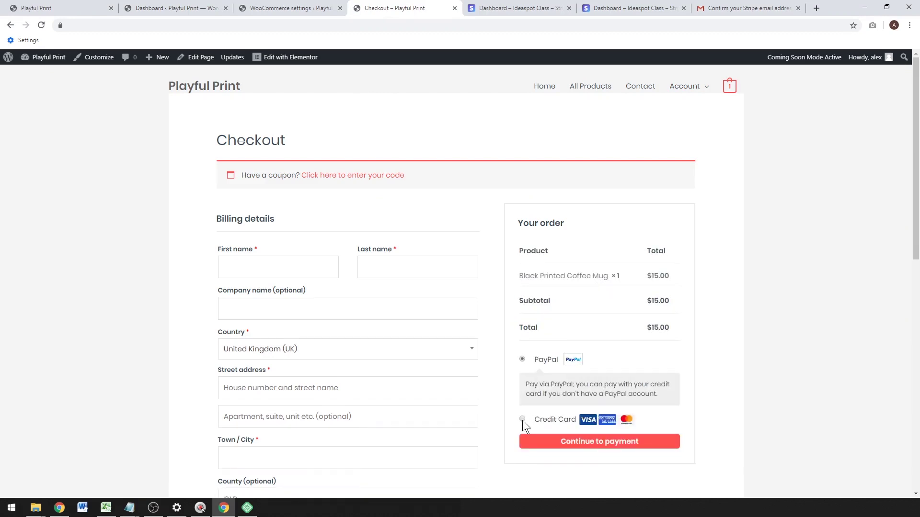
Pay by Credit Card and place the test order, then open the PayPal Checkout settings.
click(522, 419)
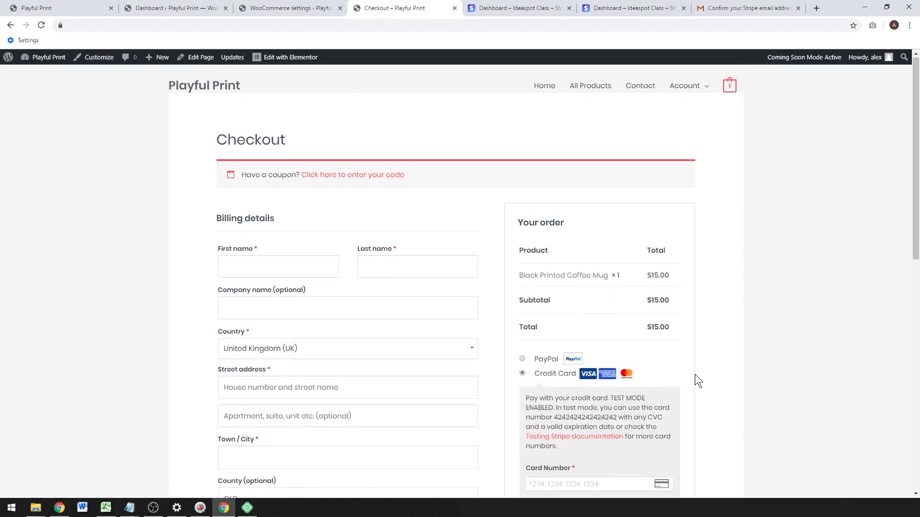
scroll(692, 373, down, 1)
scroll(576, 402, down, 3)
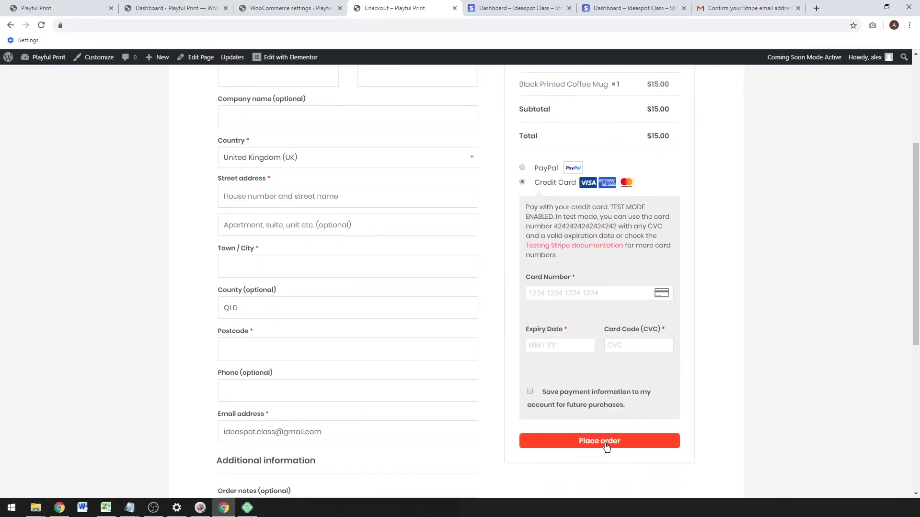
click(623, 447)
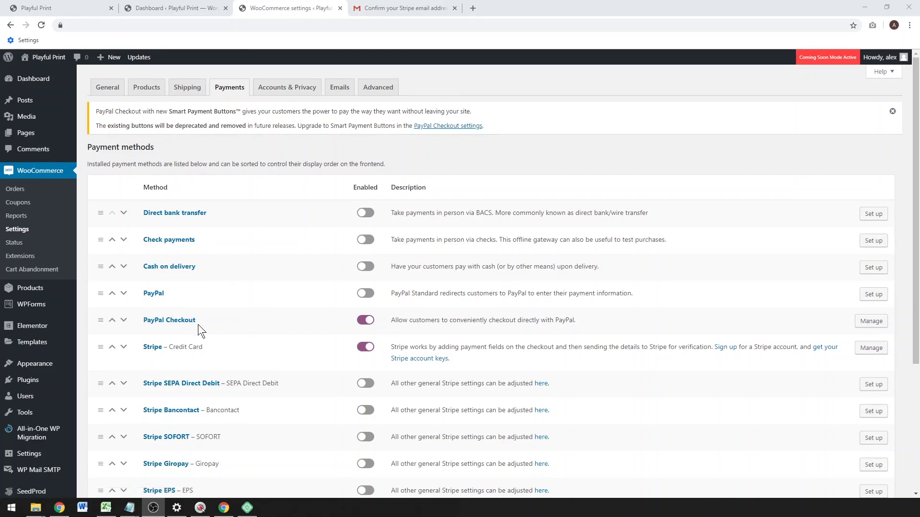
click(168, 321)
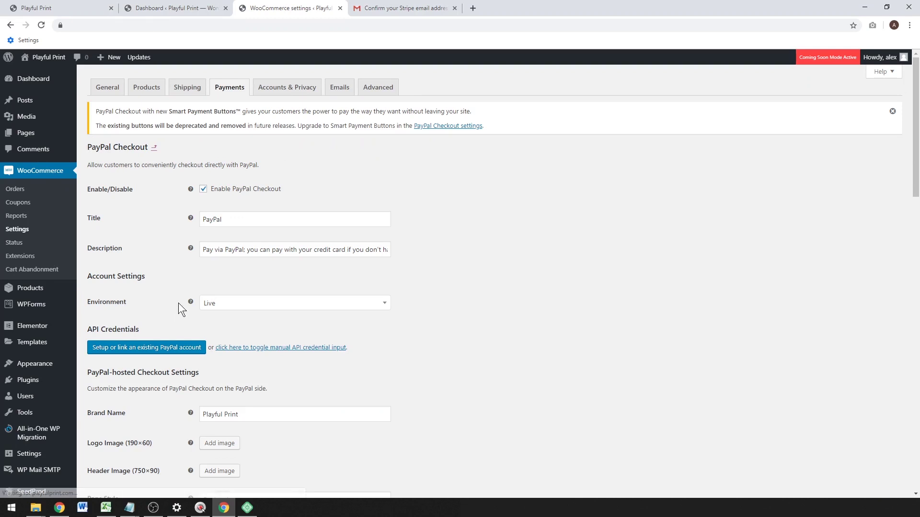
Open the 'Setup or link an existing PayPal account' link in a new tab and view it.
right_click(135, 350)
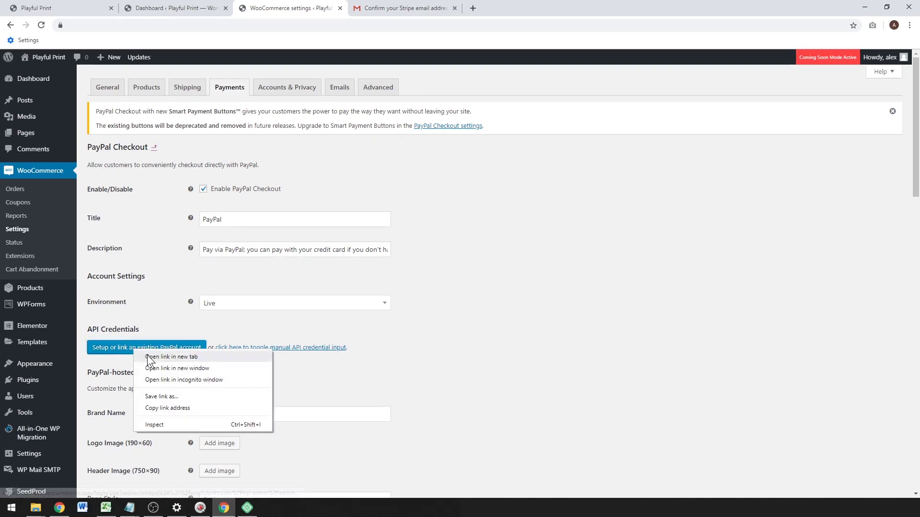
click(149, 357)
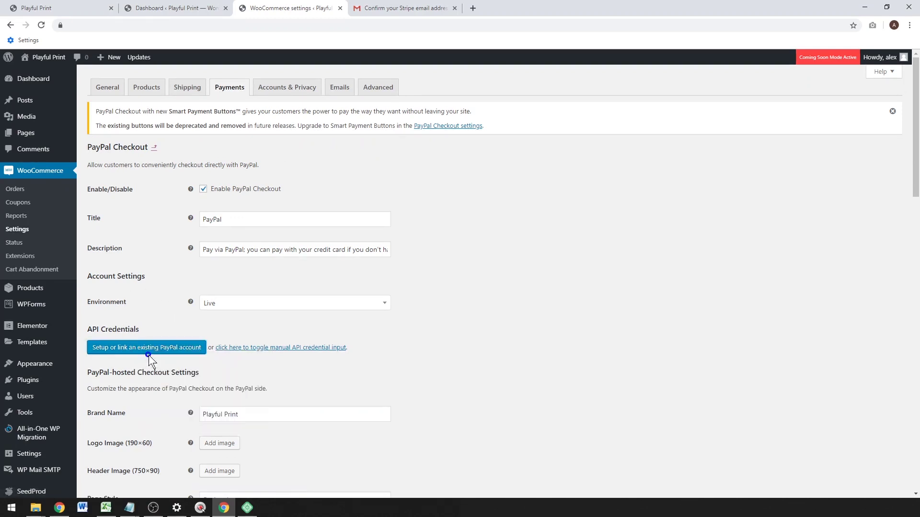
click(384, 10)
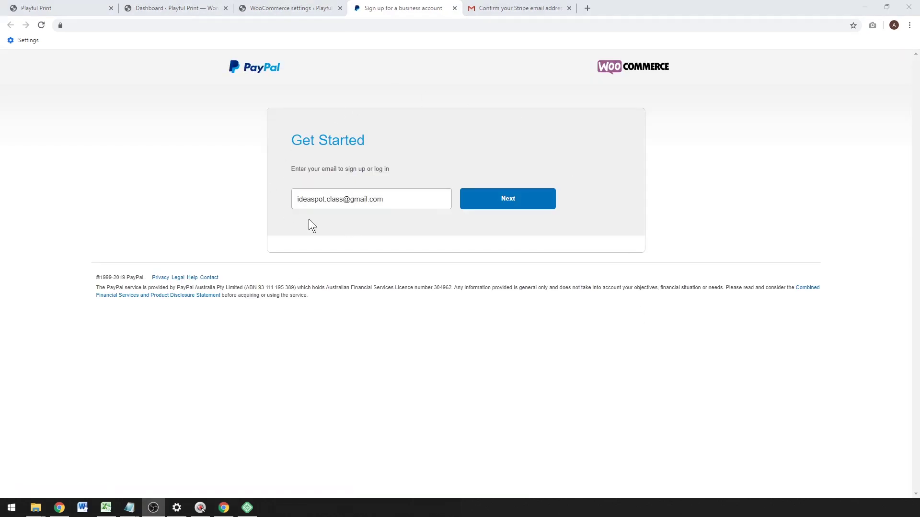
Continue past PayPal's Get Started page and look through the business account application form.
click(500, 203)
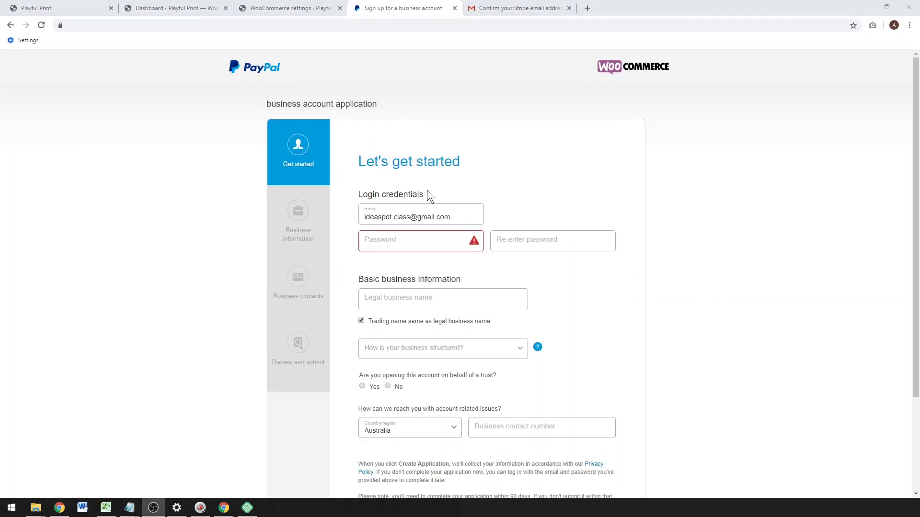
scroll(479, 288, down, 1)
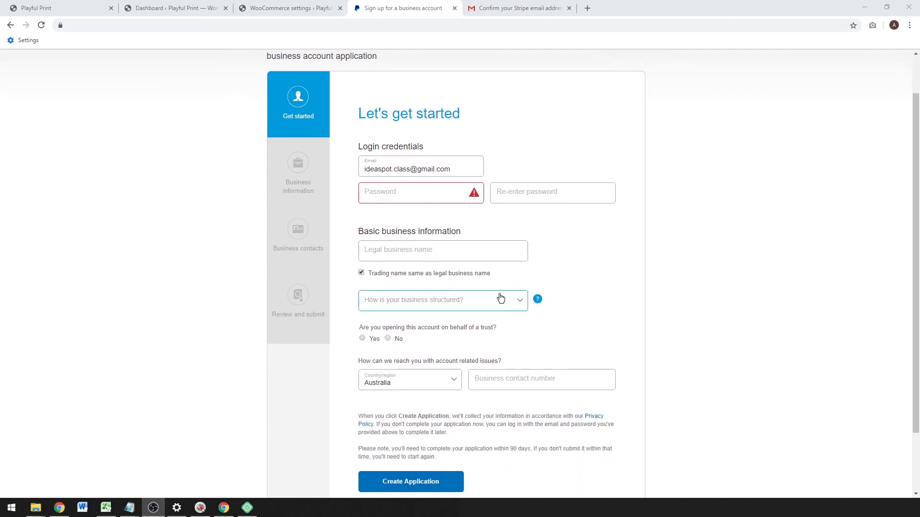
scroll(508, 297, down, 1)
scroll(685, 397, down, 1)
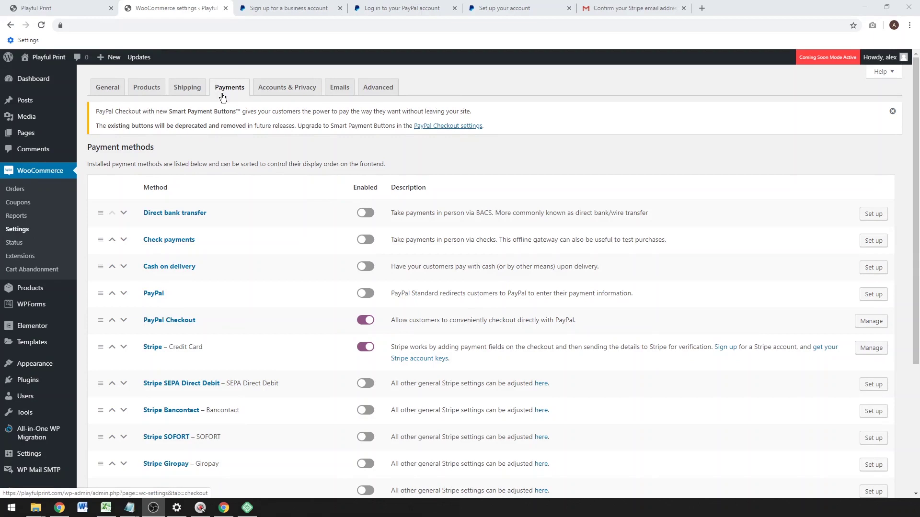
Reopen the PayPal Checkout settings and go back to the PayPal Get Started tab.
click(165, 322)
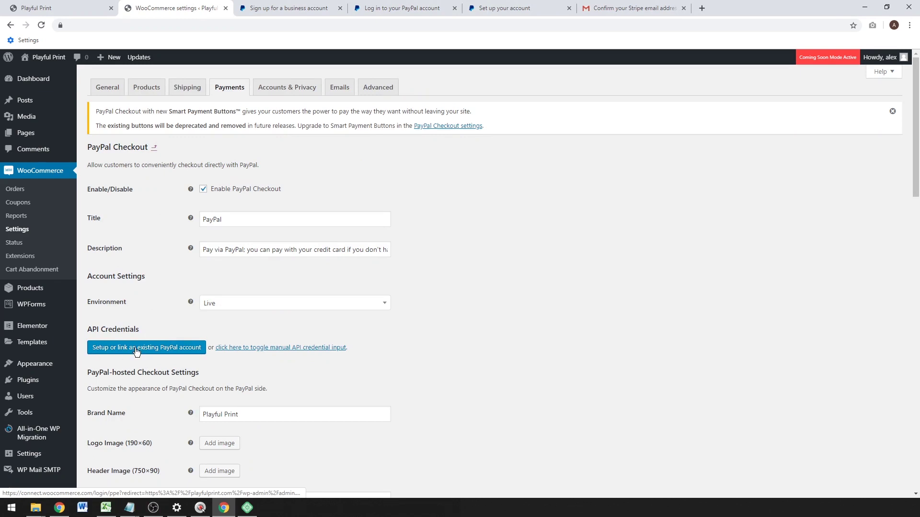
click(271, 11)
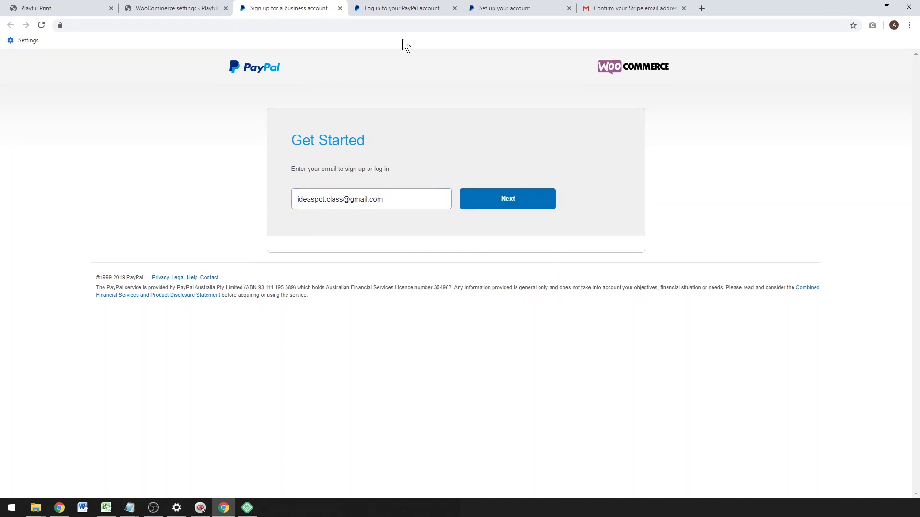
Authorise WooCommerce Developers on PayPal and return to the WooCommerce admin settings.
click(391, 9)
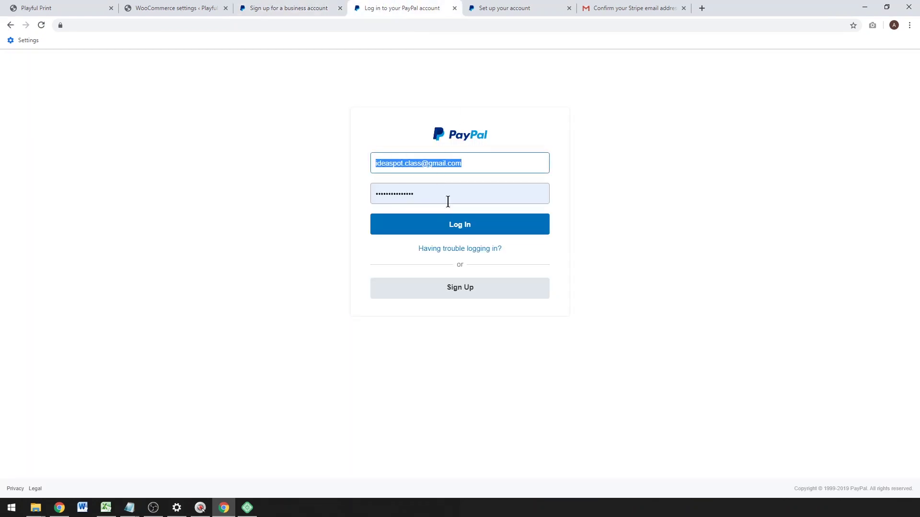
click(504, 9)
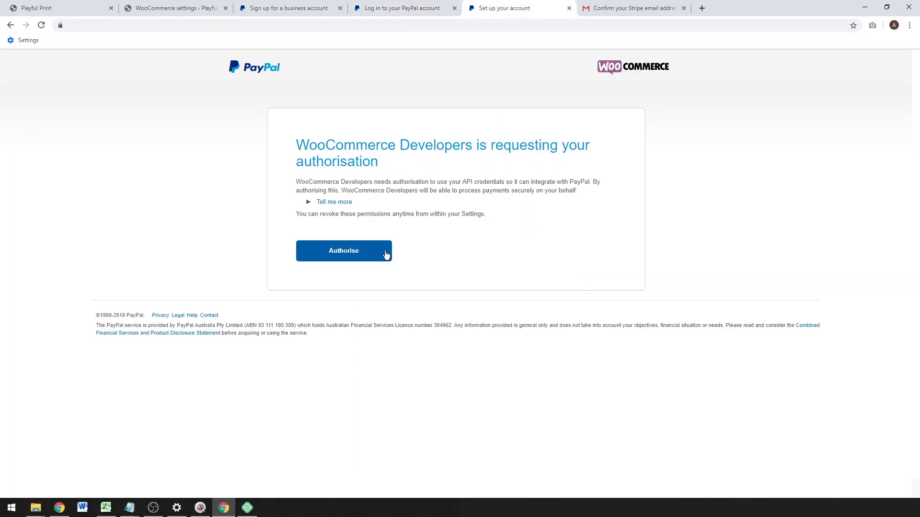
click(342, 256)
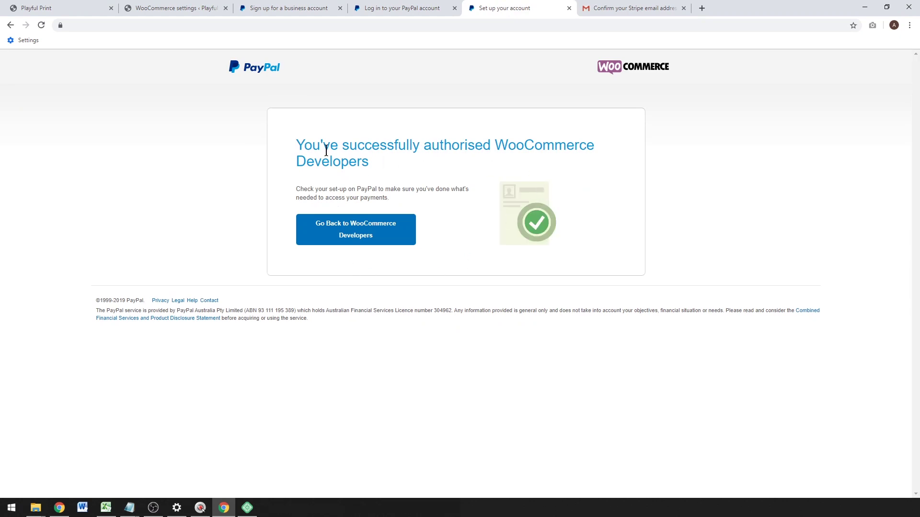
click(341, 238)
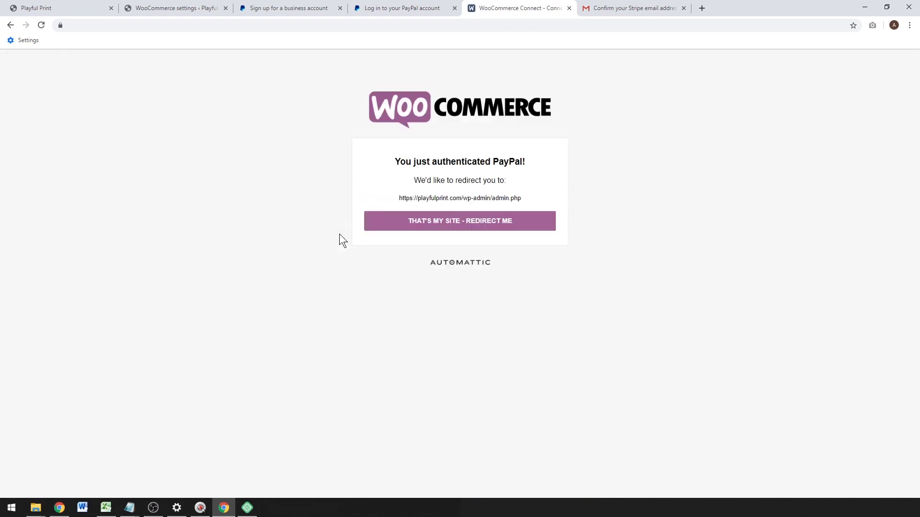
click(459, 226)
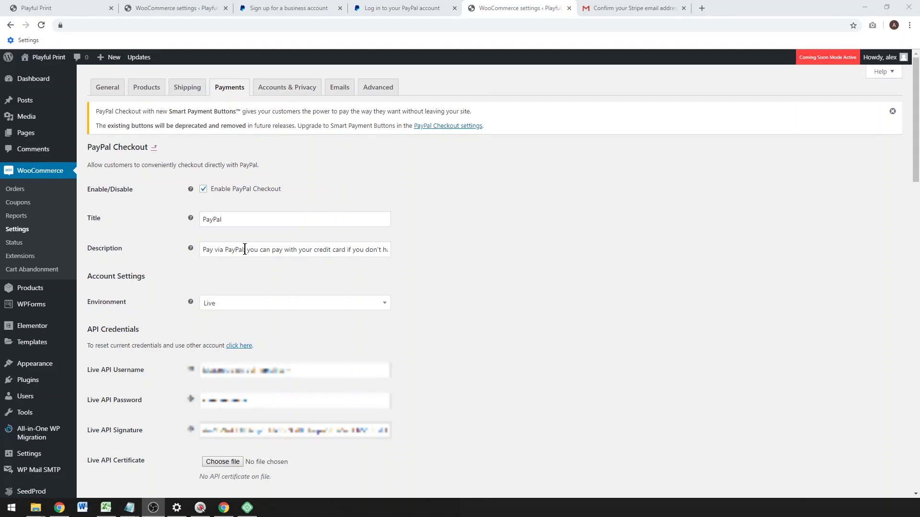
Shorten the PayPal Checkout description to 'Pay via PayPal'.
drag(244, 249, 487, 249)
key(BackSpace)
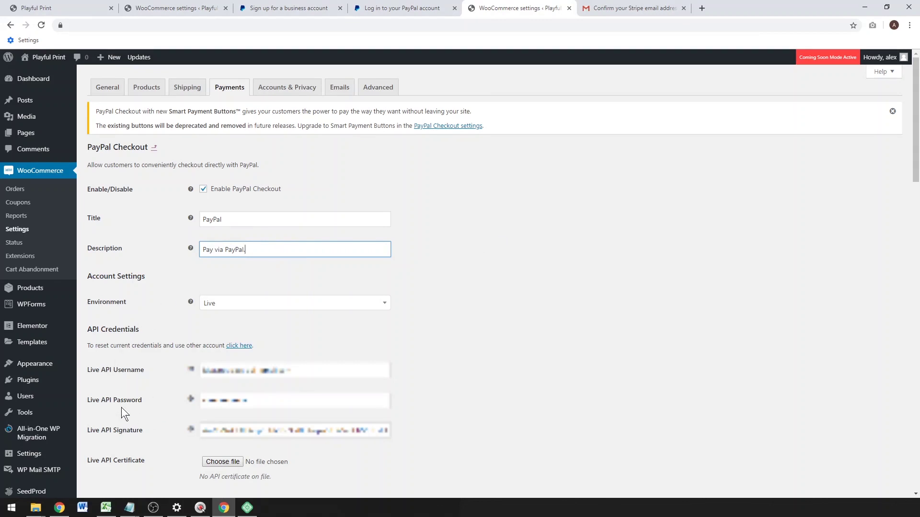
scroll(666, 368, down, 8)
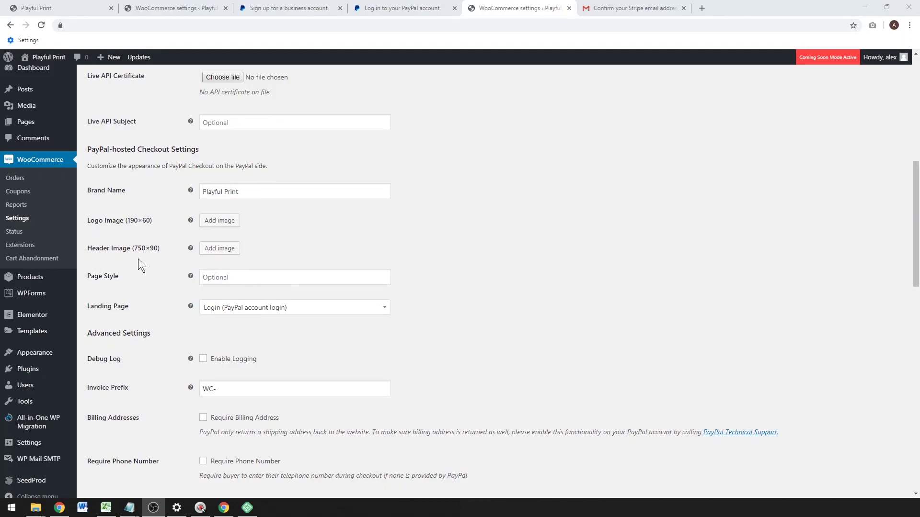
scroll(148, 259, down, 2)
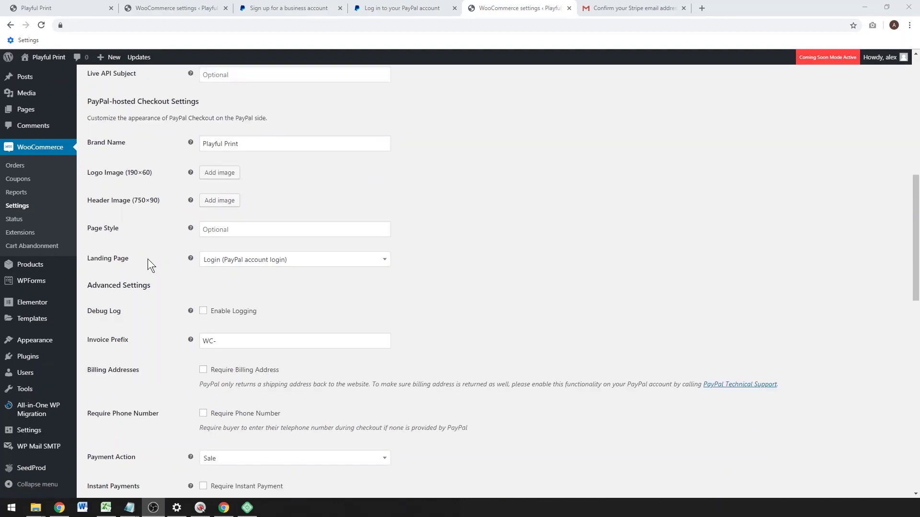
Review the remaining PayPal Checkout settings and open the Playful Print shop in a new tab.
scroll(147, 259, down, 4)
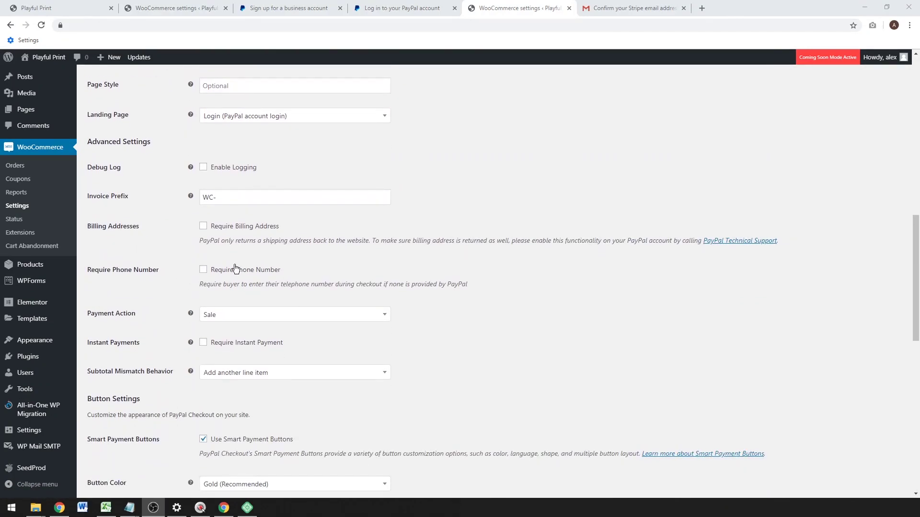
scroll(312, 273, down, 3)
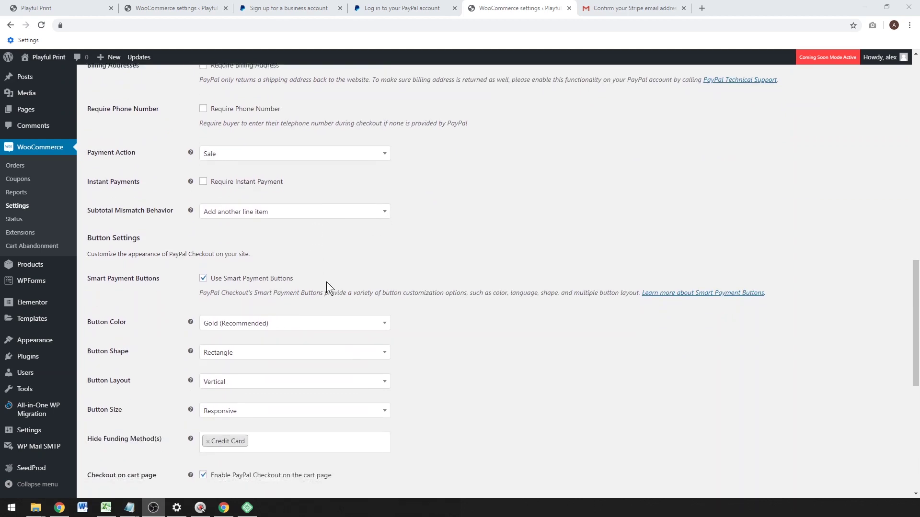
scroll(431, 375, down, 3)
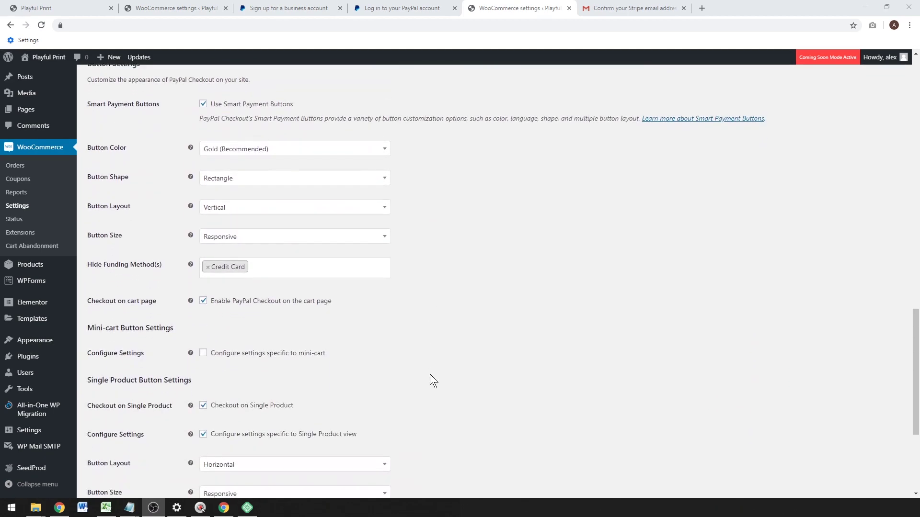
scroll(428, 370, down, 3)
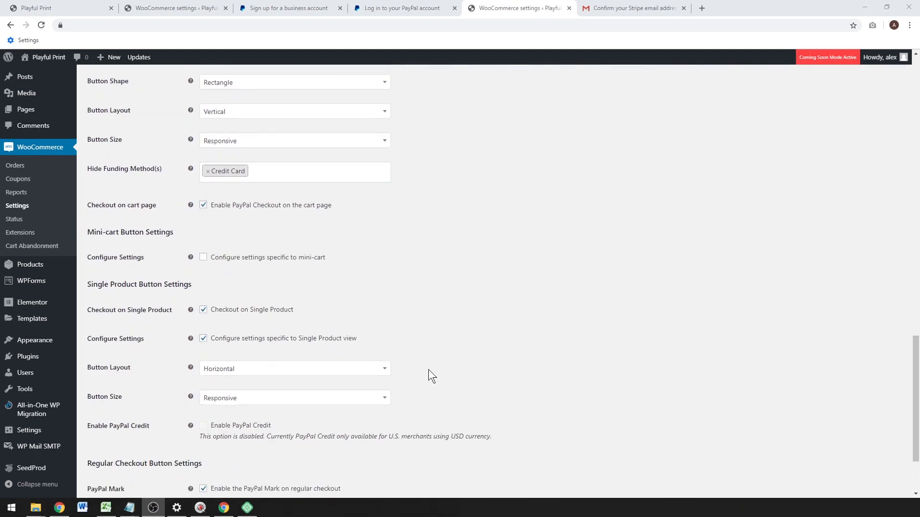
scroll(428, 370, down, 1)
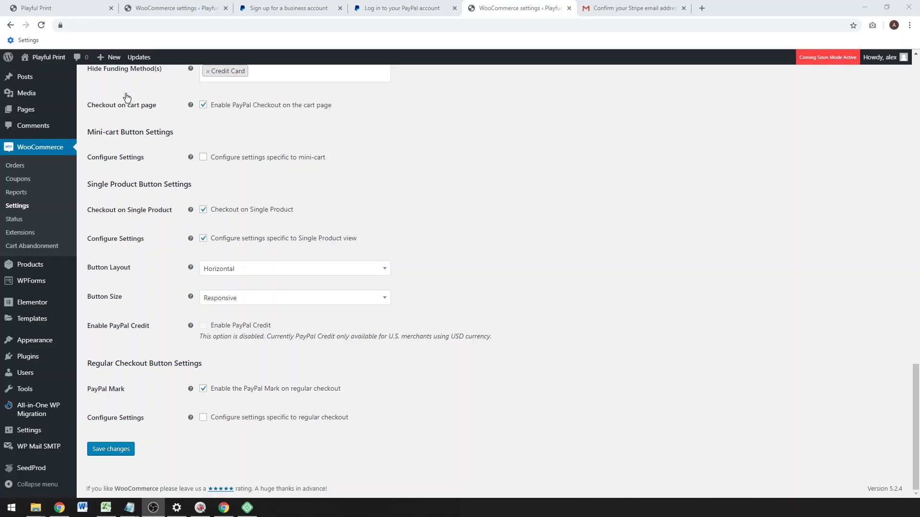
mouse_move(48, 58)
right_click(38, 92)
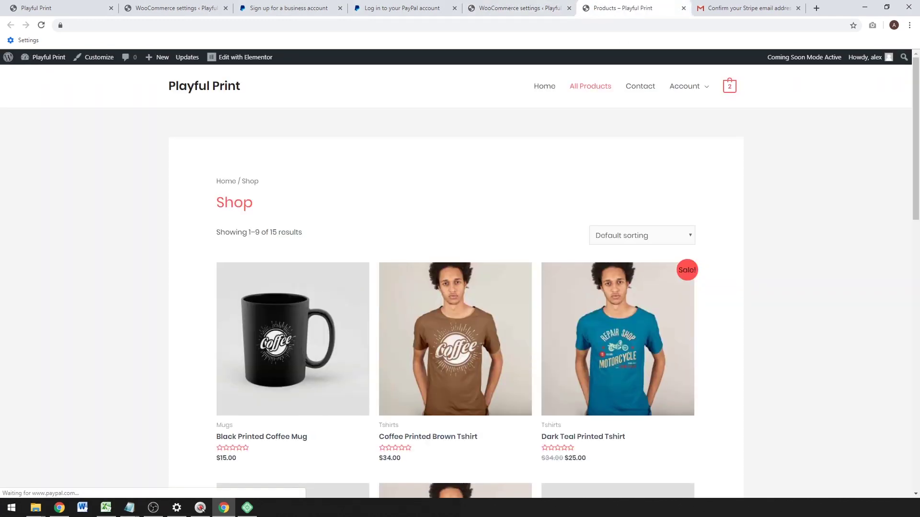
Add two Dark Teal Printed Tshirts to the cart.
click(201, 509)
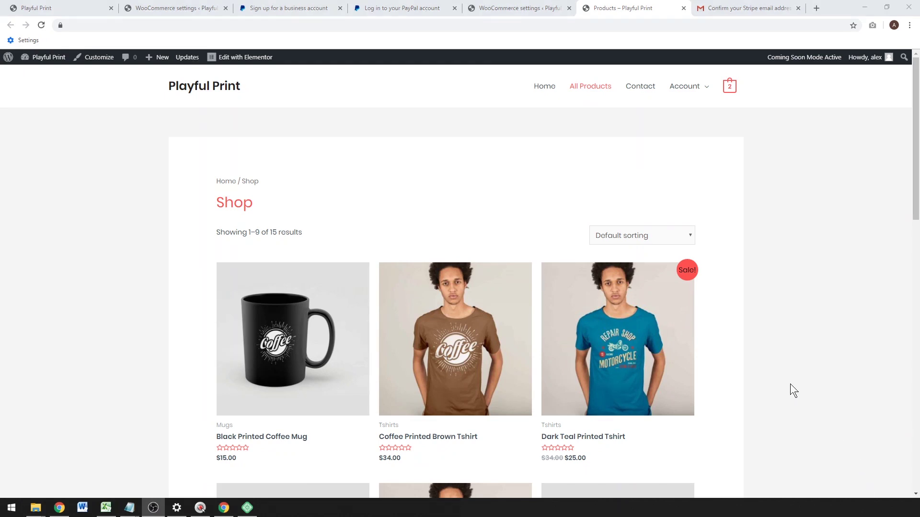
click(628, 348)
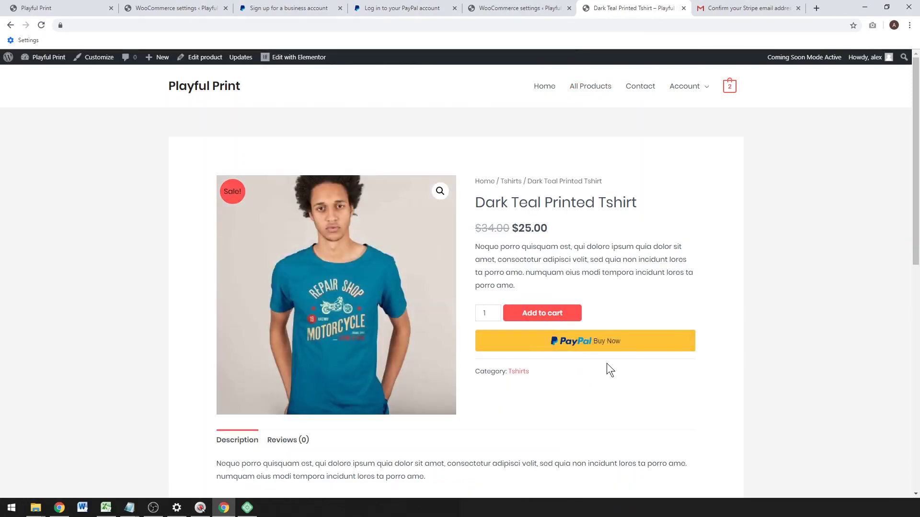
click(534, 315)
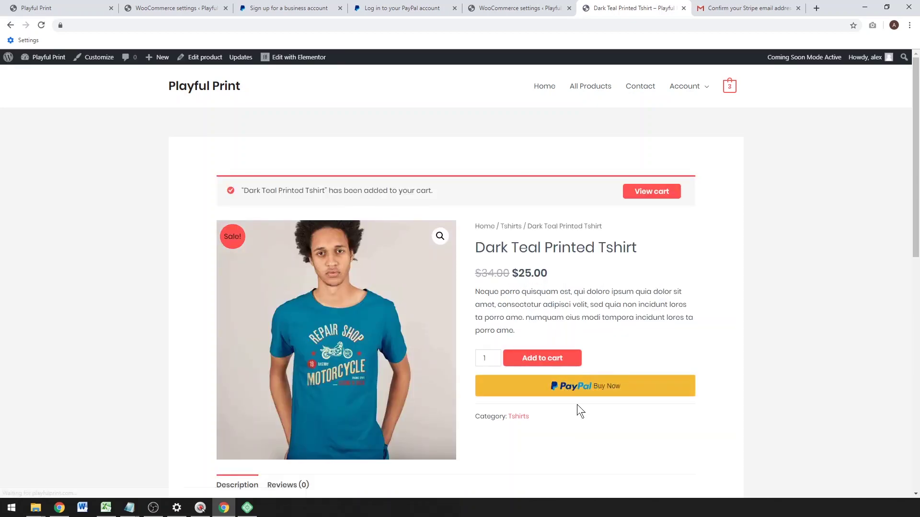
click(543, 357)
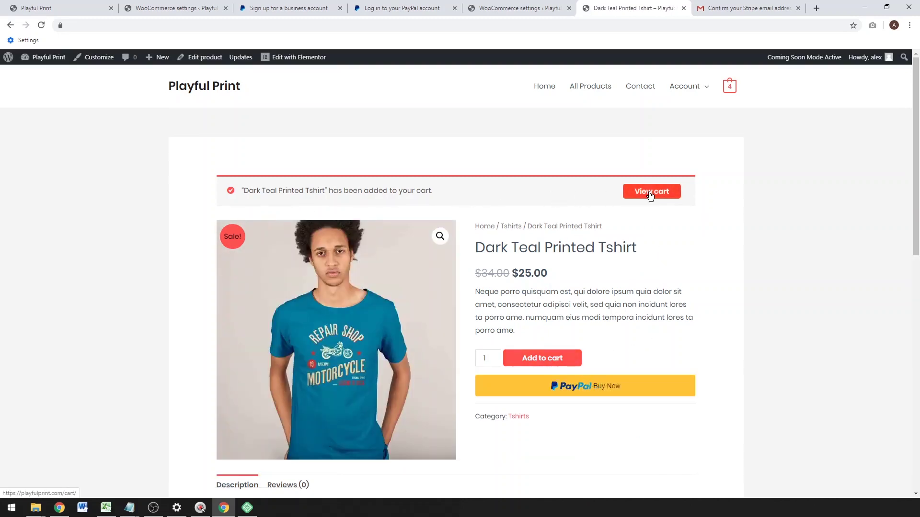
Remove the mug and Coffee Printed Brown Tshirt from the cart, then check out trying Credit Card and PayPal.
click(648, 192)
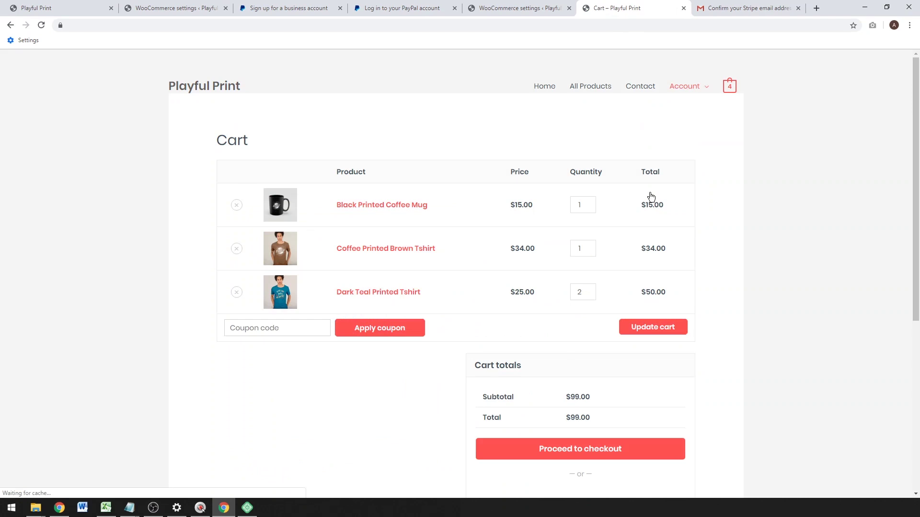
click(237, 204)
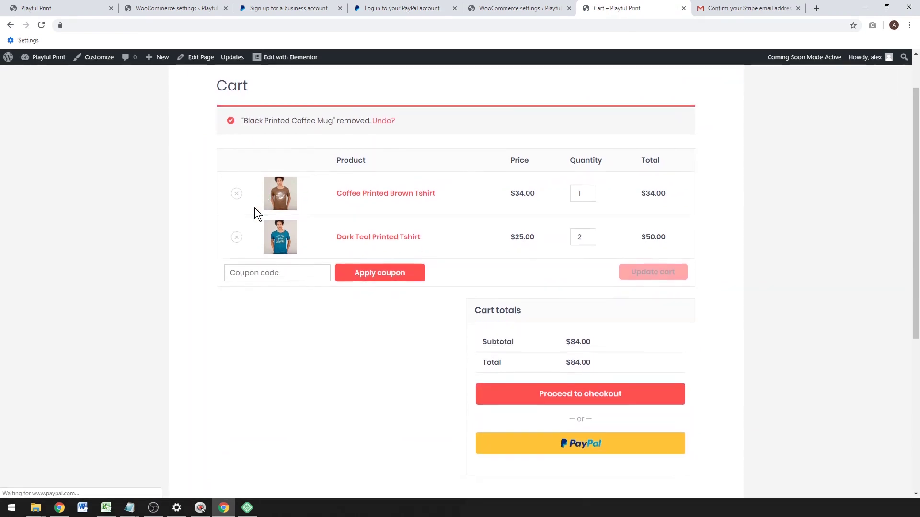
click(237, 193)
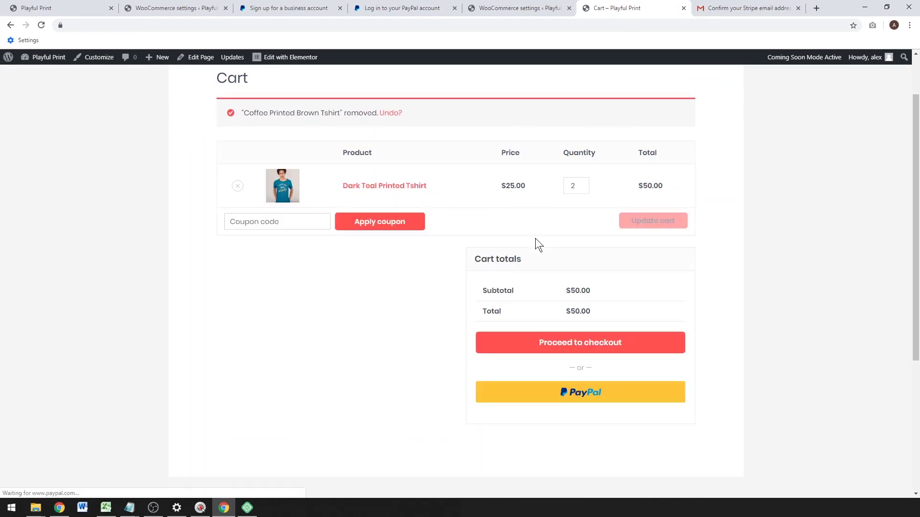
click(615, 345)
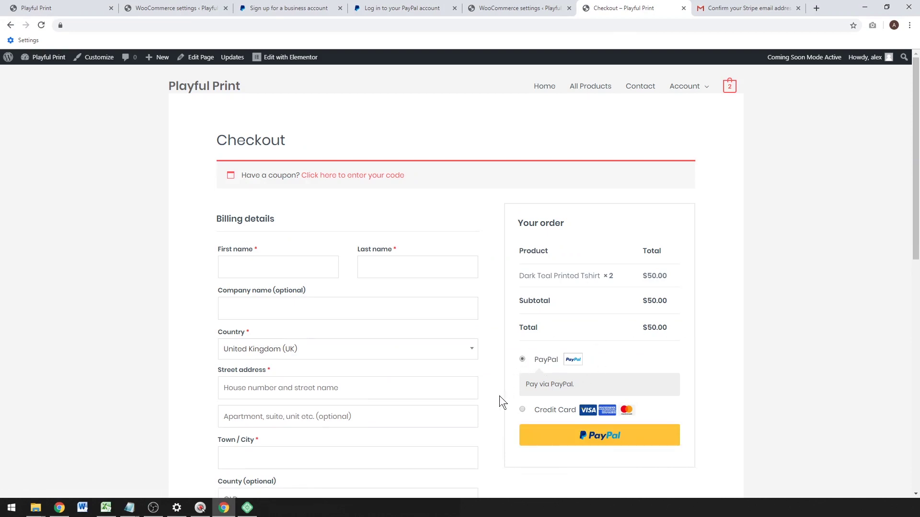
click(522, 409)
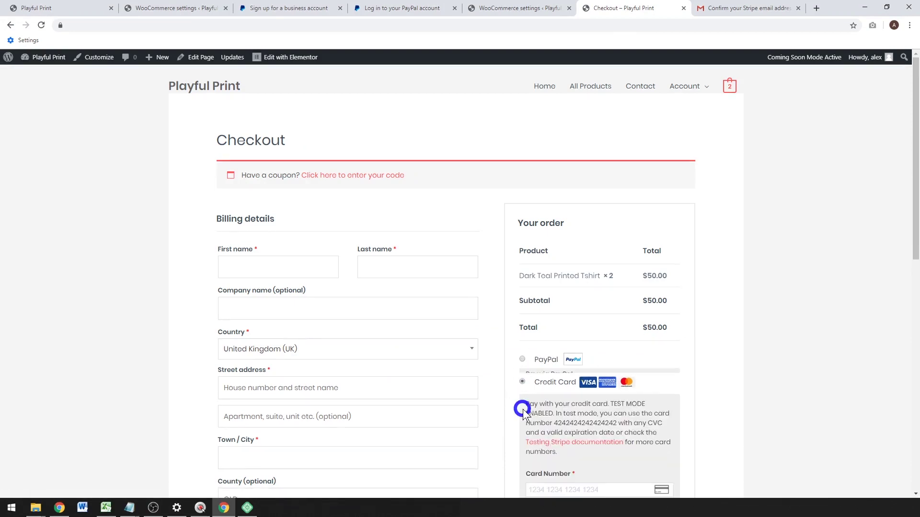
click(521, 360)
scroll(737, 362, down, 1)
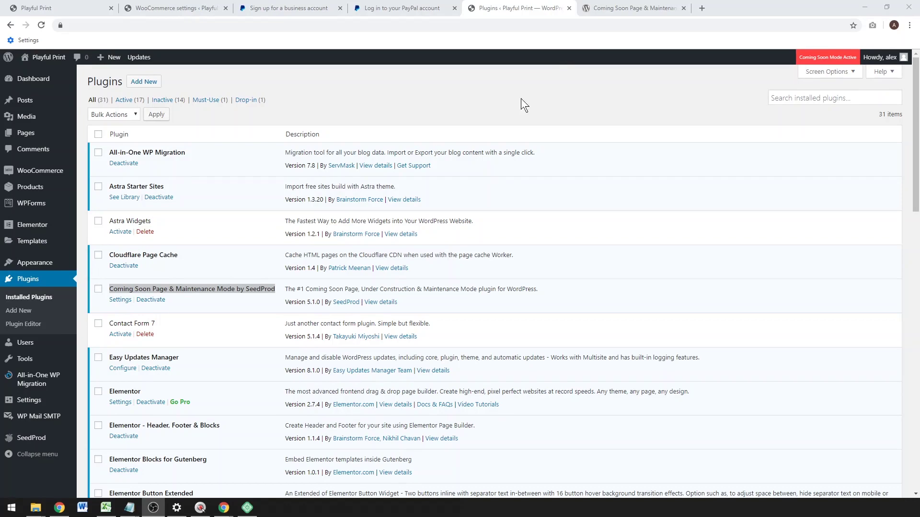
Bring up the Coming Soon plugin page, then the private store window.
click(609, 12)
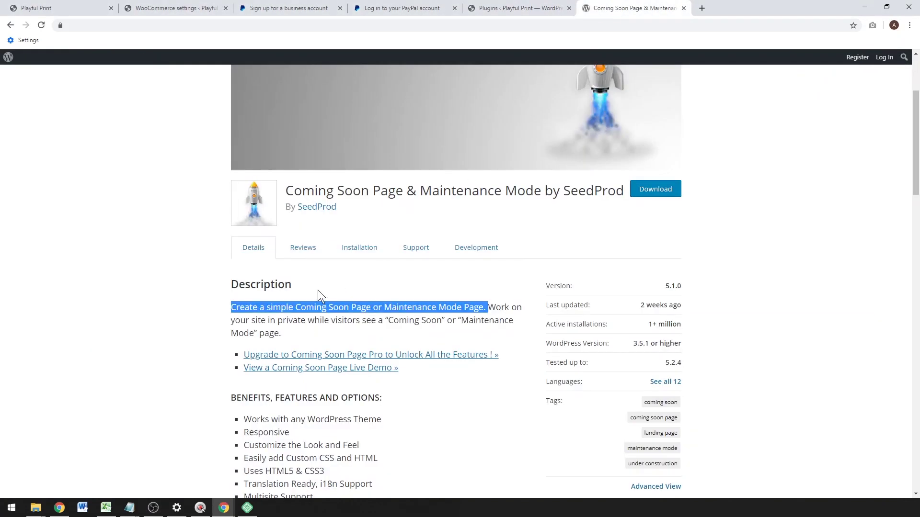
click(223, 508)
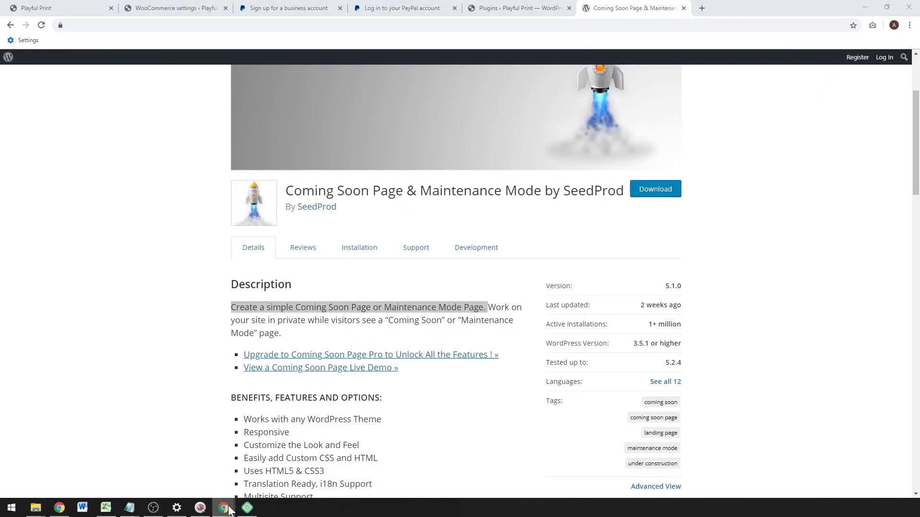
click(274, 482)
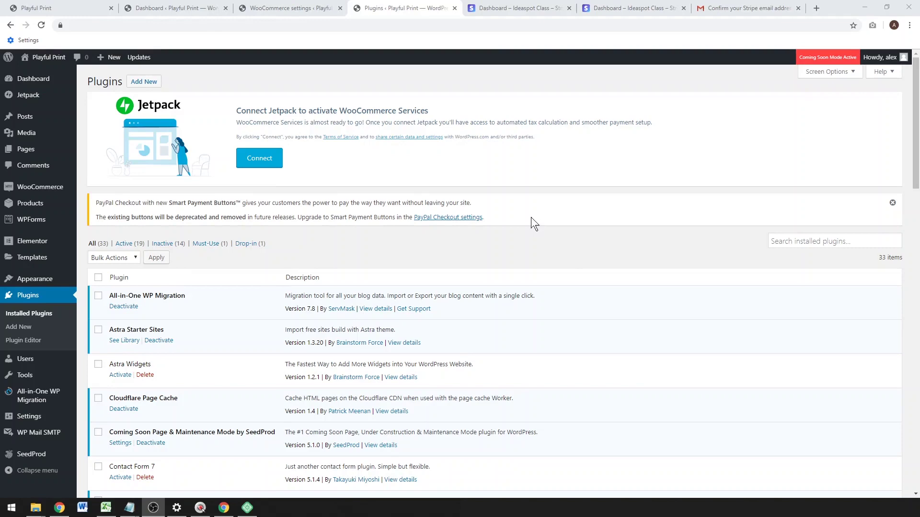
Deactivate the Jetpack and WooCommerce Services plugins.
scroll(228, 230, down, 10)
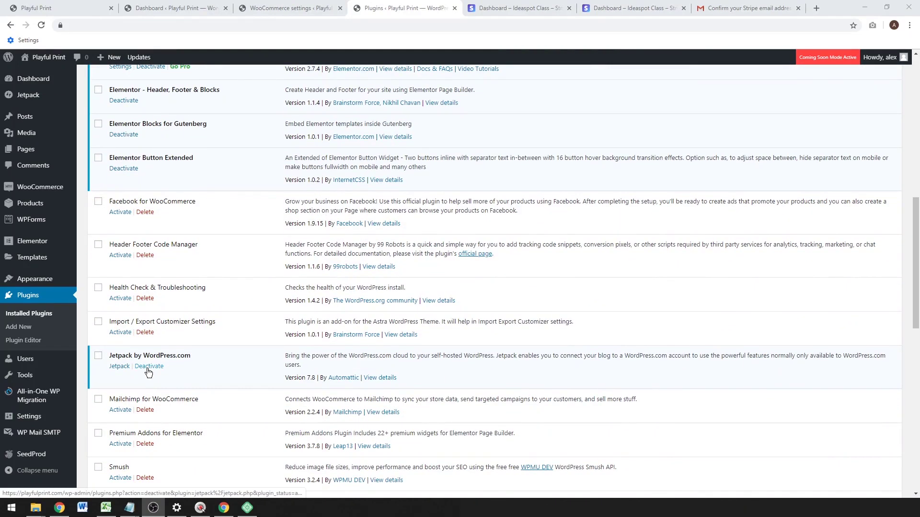
click(148, 367)
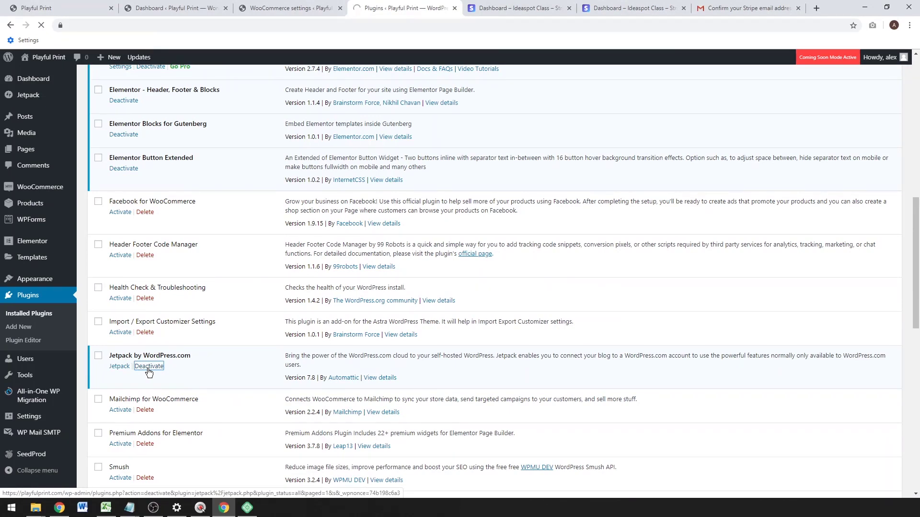
scroll(187, 366, down, 5)
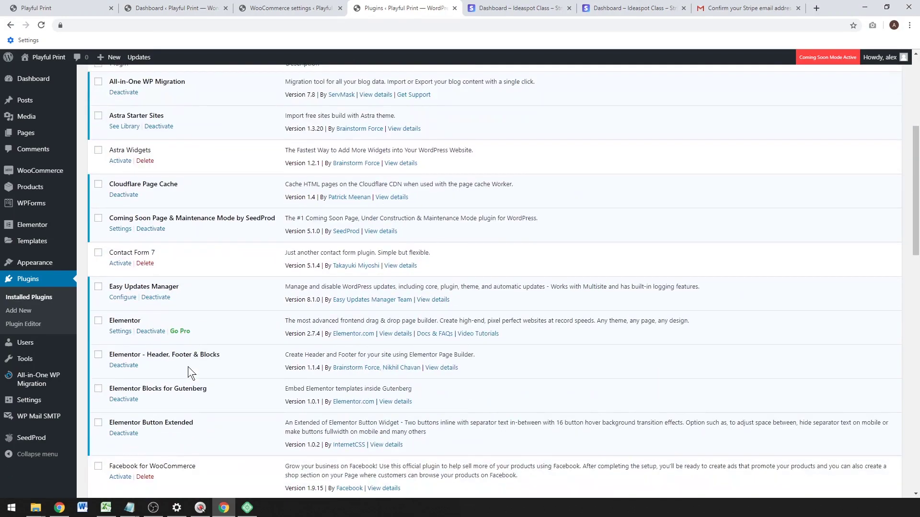
scroll(188, 367, down, 13)
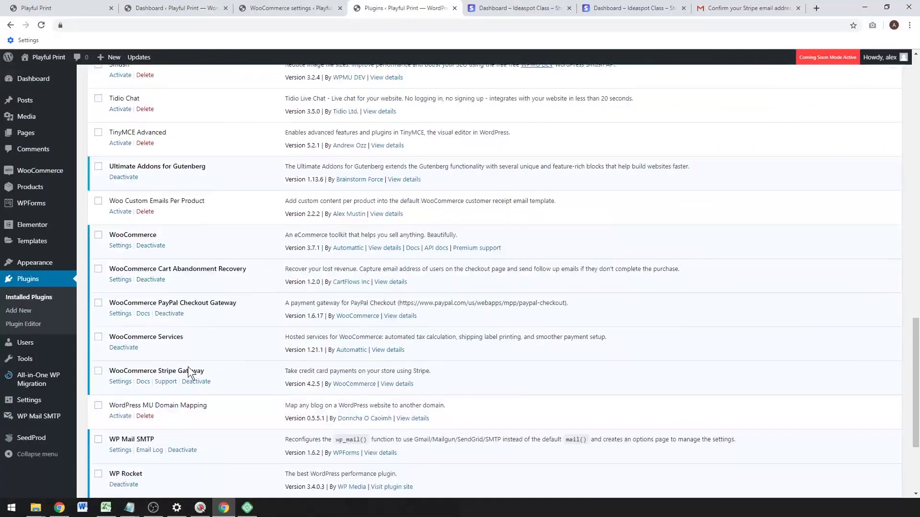
scroll(187, 367, down, 3)
click(116, 249)
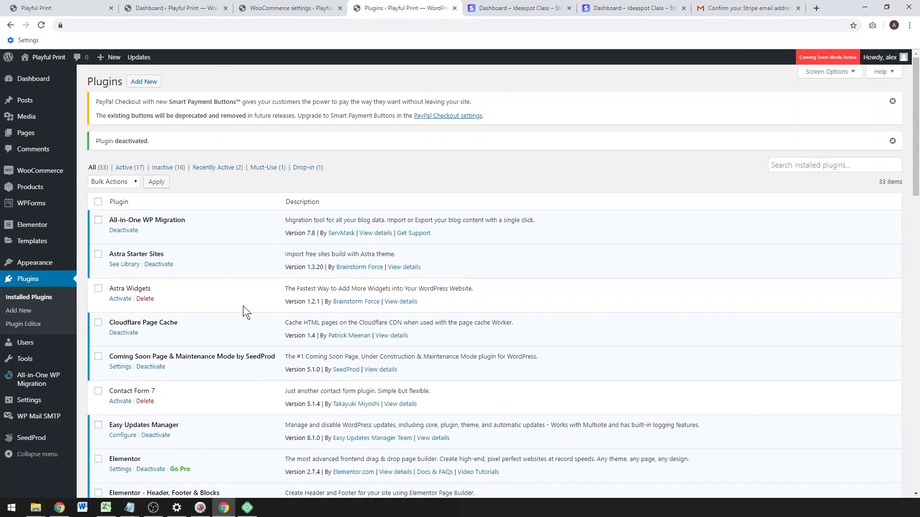
Delete the deactivated Jetpack and WooCommerce Services plugins, confirming each deletion.
scroll(243, 306, down, 3)
scroll(243, 306, down, 5)
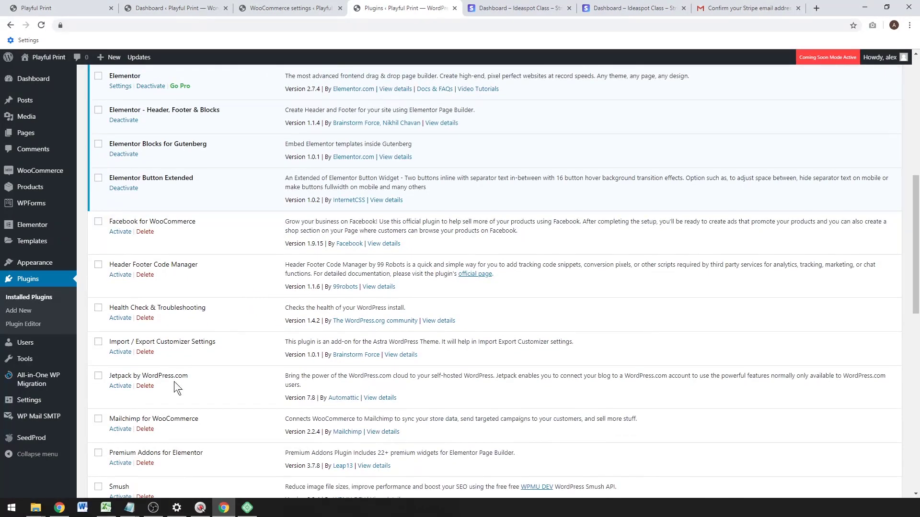
click(144, 385)
click(507, 88)
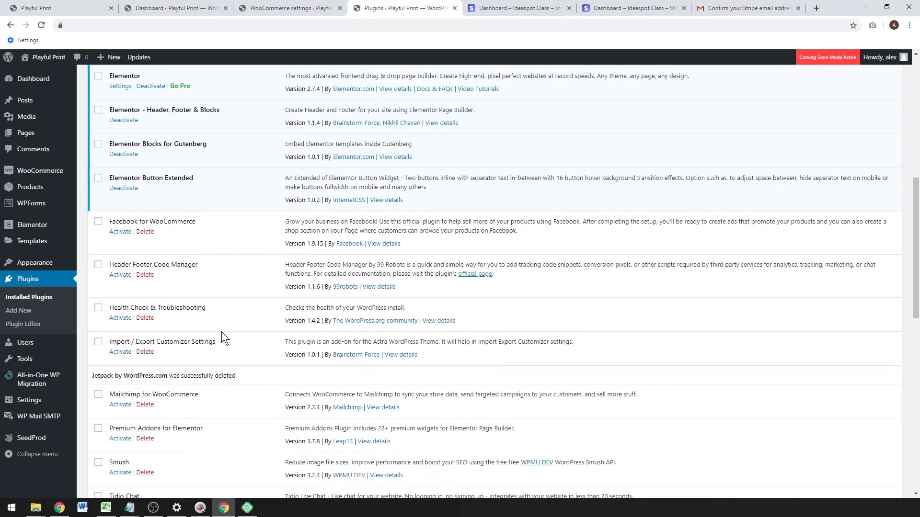
scroll(221, 332, down, 5)
scroll(220, 333, down, 6)
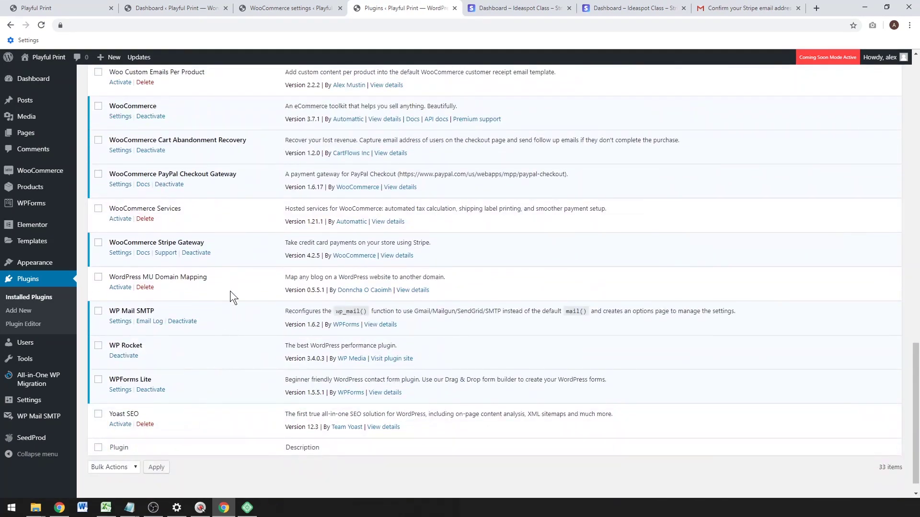
click(145, 219)
click(498, 95)
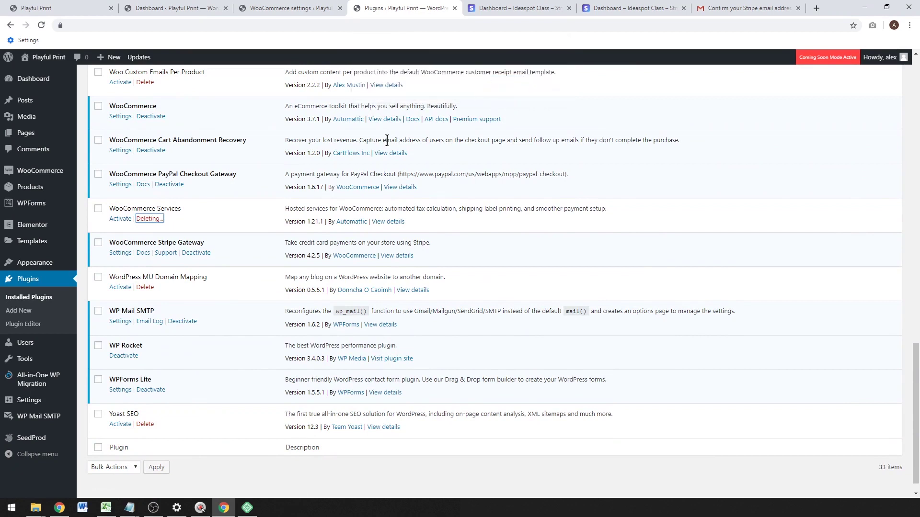